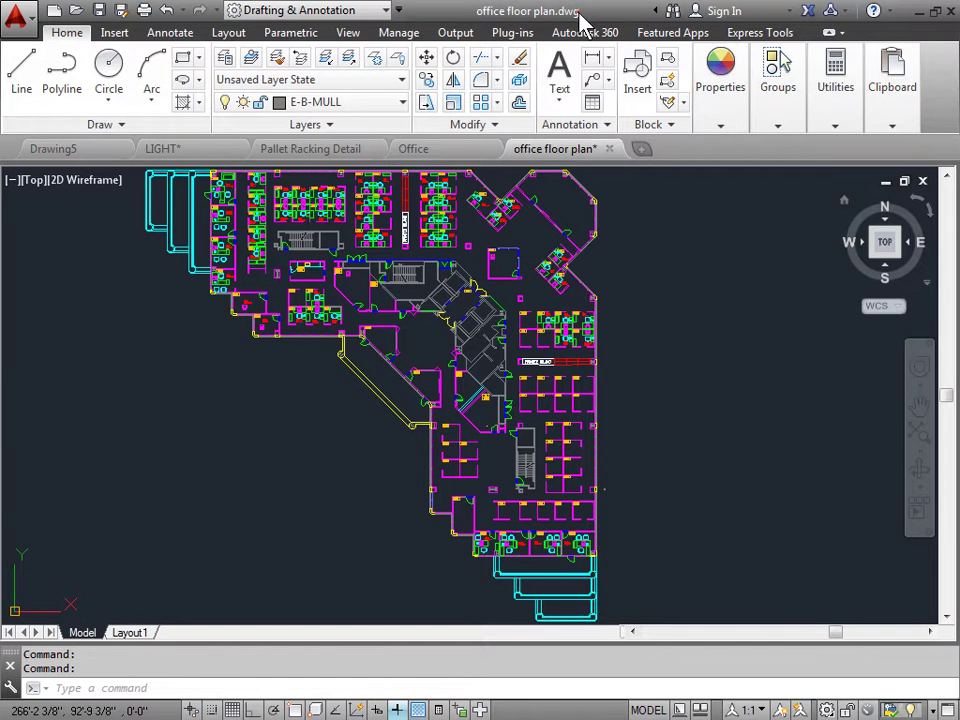
# - Close in on room 6198 and check the layers of its room label and a door swing (E-F-DOOR)
pyautogui.scroll(8, 430, 398)
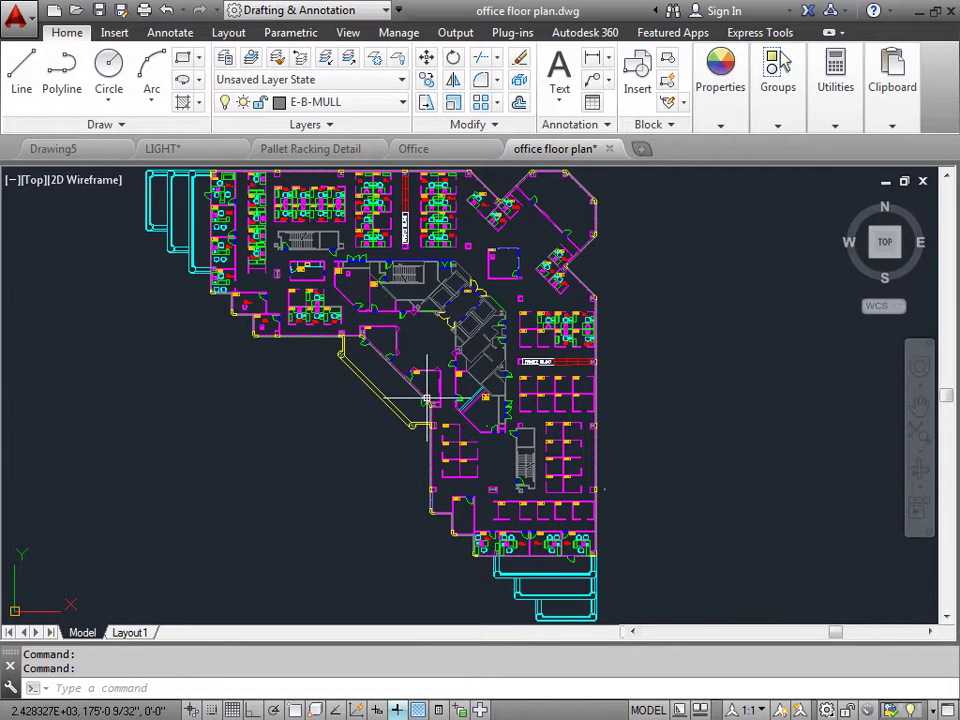
pyautogui.moveTo(411, 317); pyautogui.dragTo(421, 389, button='middle')
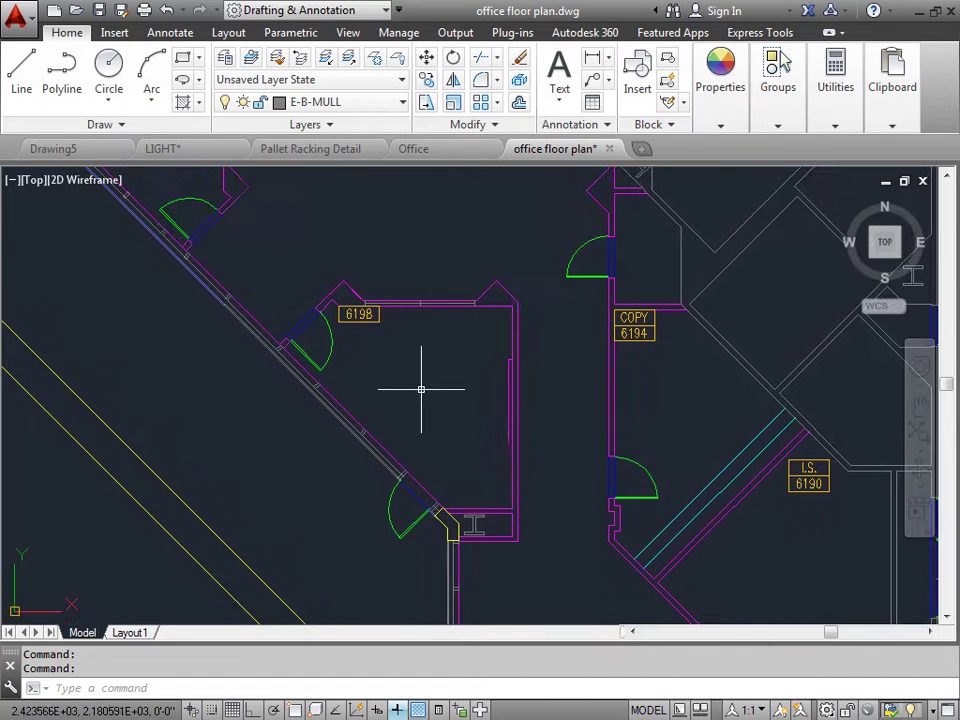
pyautogui.click(357, 314)
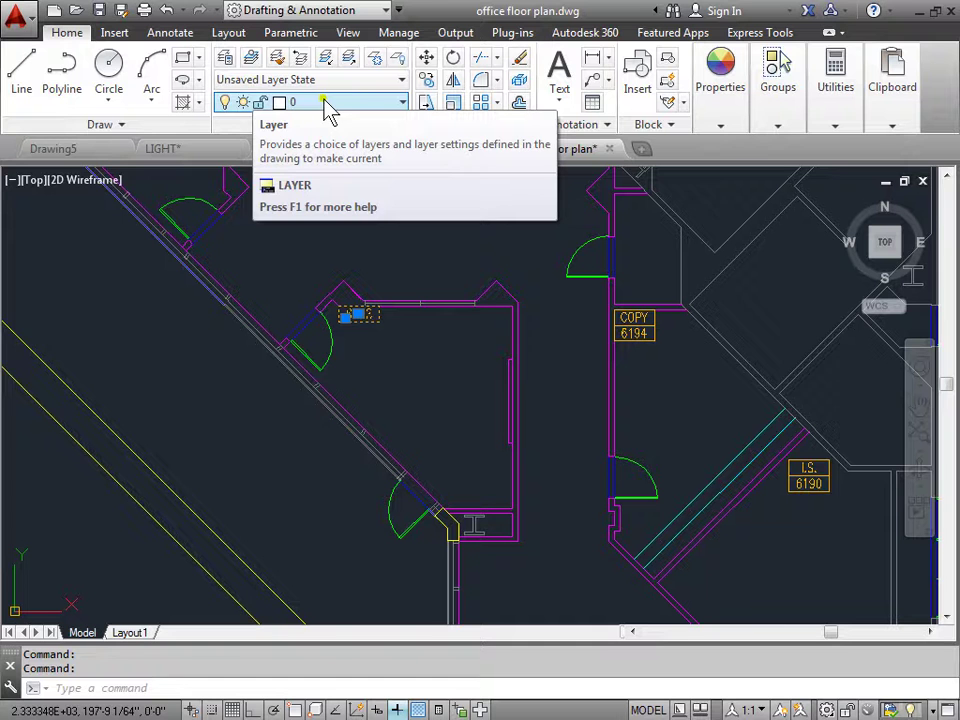
pyautogui.press('Escape')
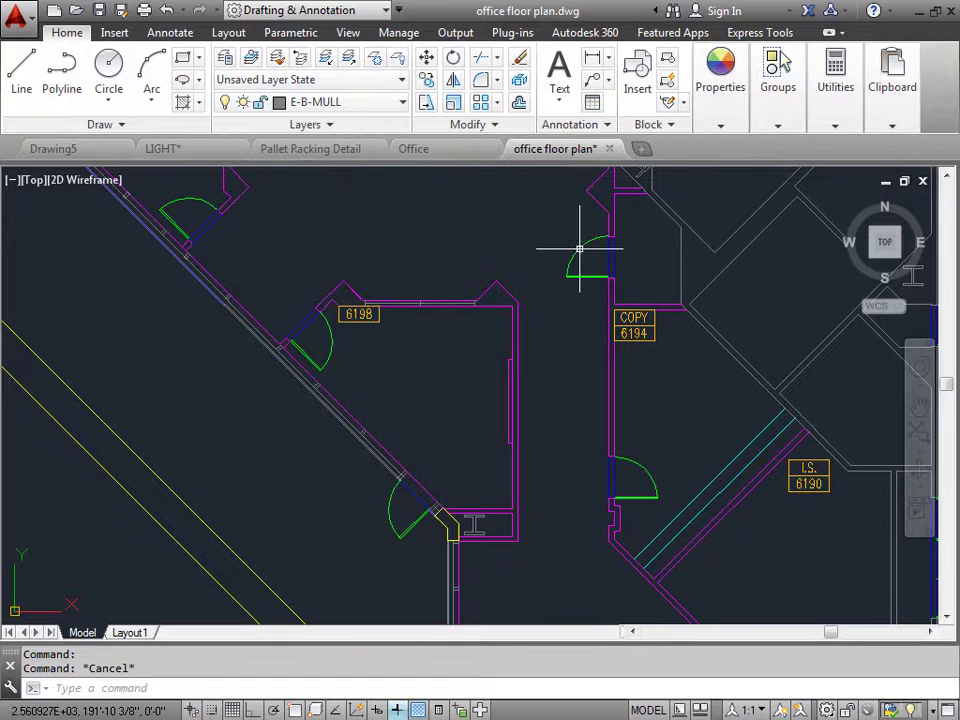
pyautogui.click(579, 248)
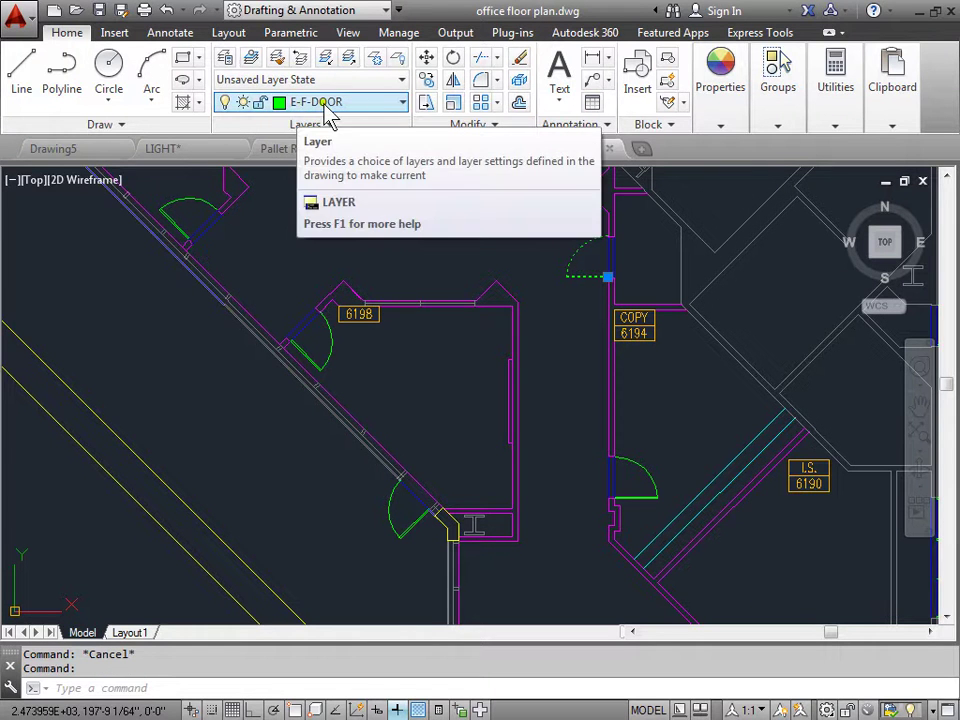
pyautogui.press('Escape')
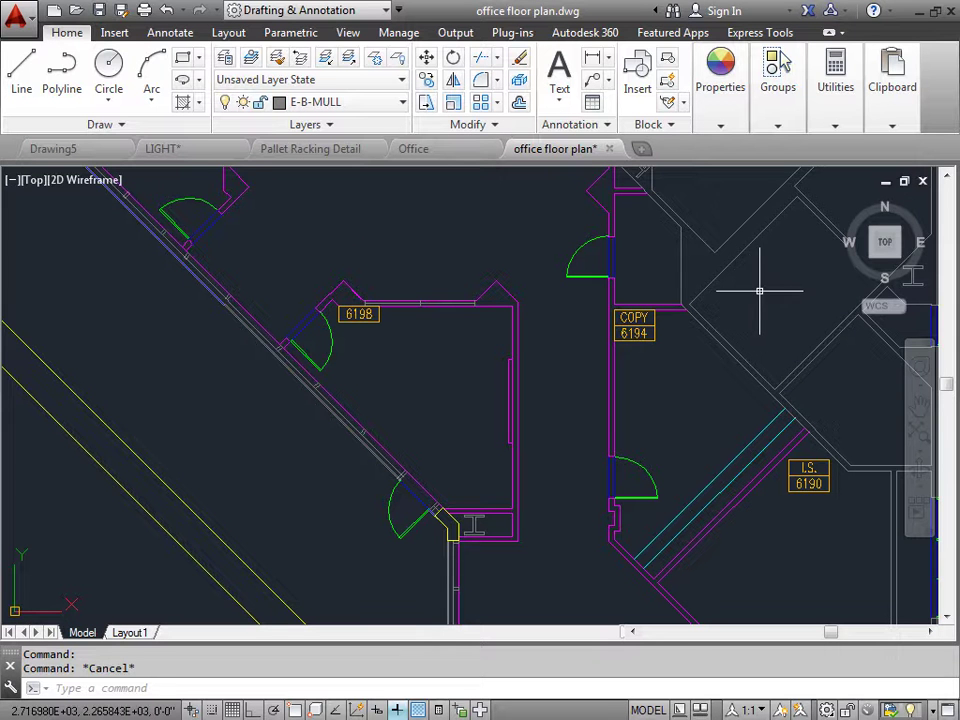
# - At the printer island, confirm the column is on E-S-COLM and the diagonal wall on E-B-CORE
pyautogui.moveTo(773, 292)
pyautogui.mouseDown(button='middle')
pyautogui.moveTo(649, 281)
pyautogui.moveTo(347, 291)
pyautogui.mouseUp(button='middle')
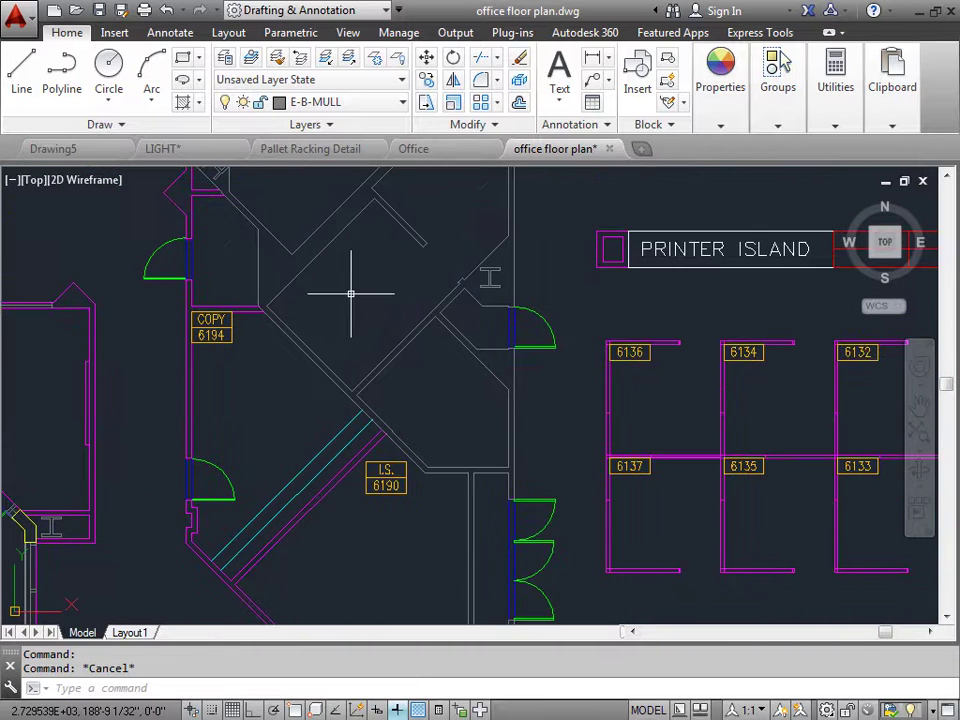
pyautogui.click(490, 280)
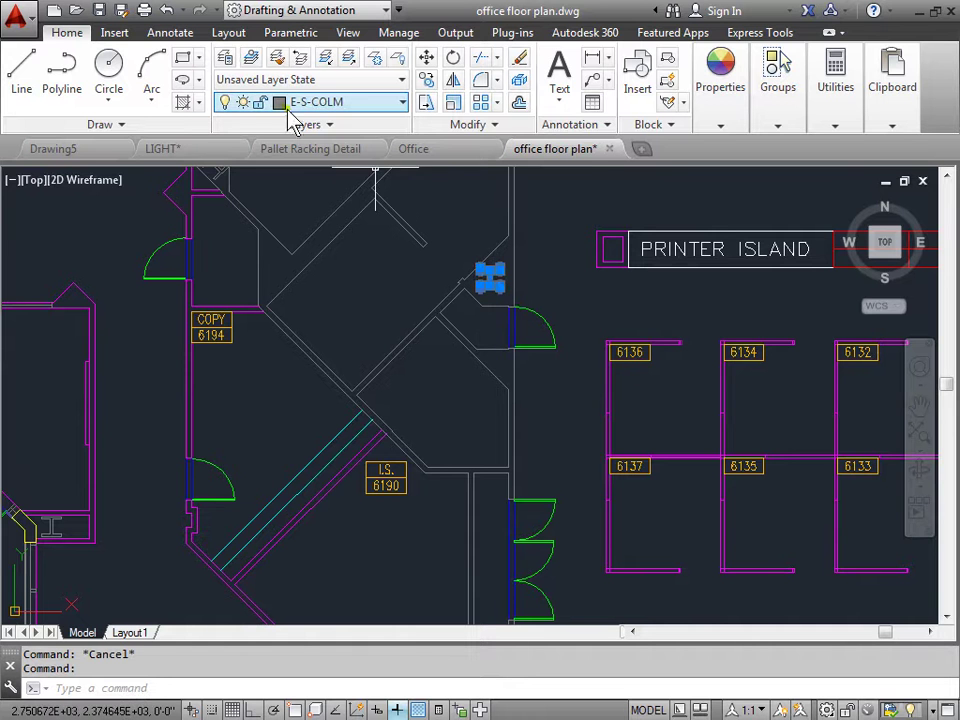
pyautogui.press('Escape')
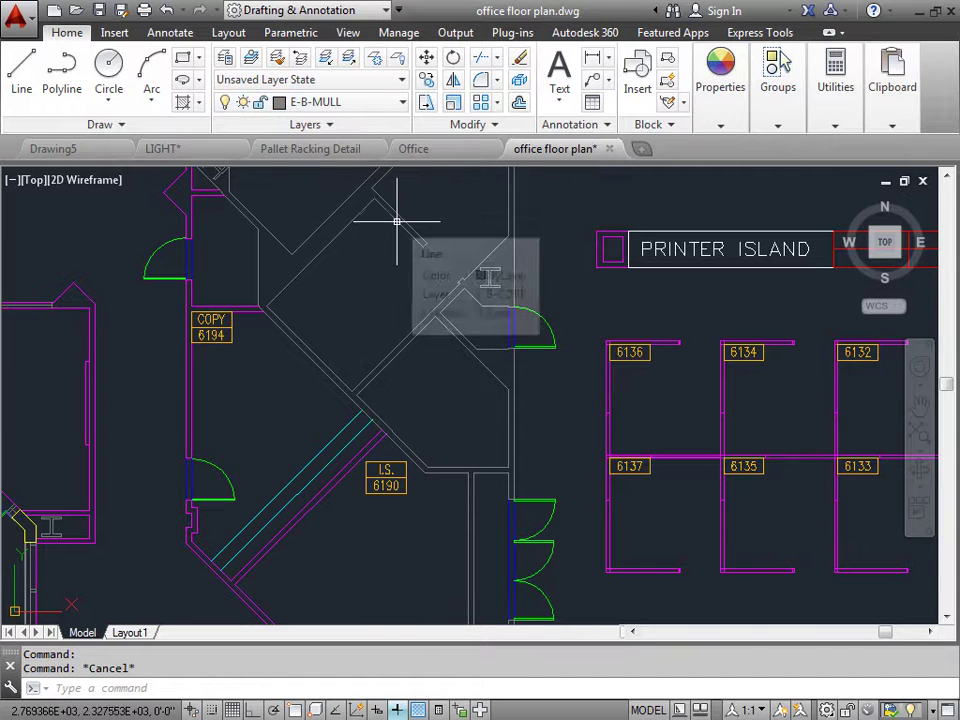
pyautogui.click(397, 222)
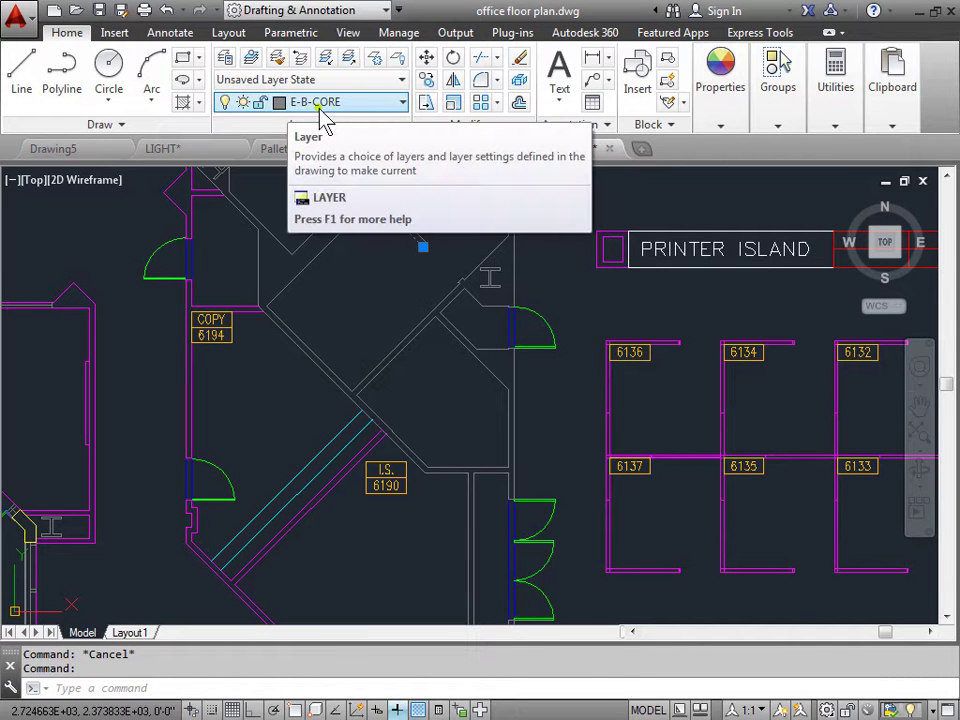
pyautogui.press('Escape')
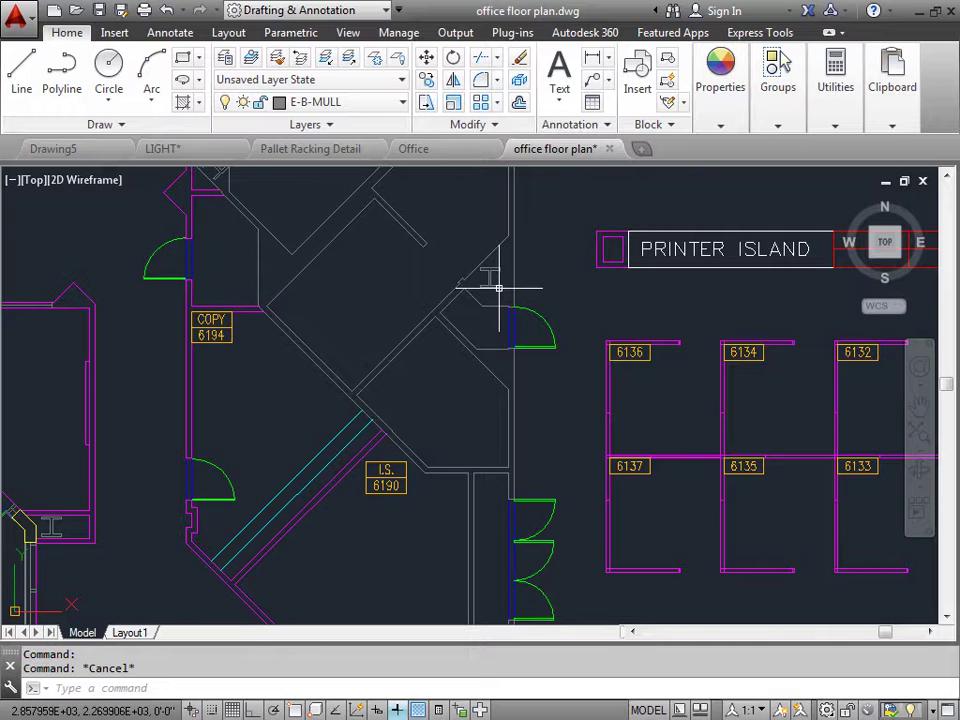
pyautogui.moveTo(498, 288)
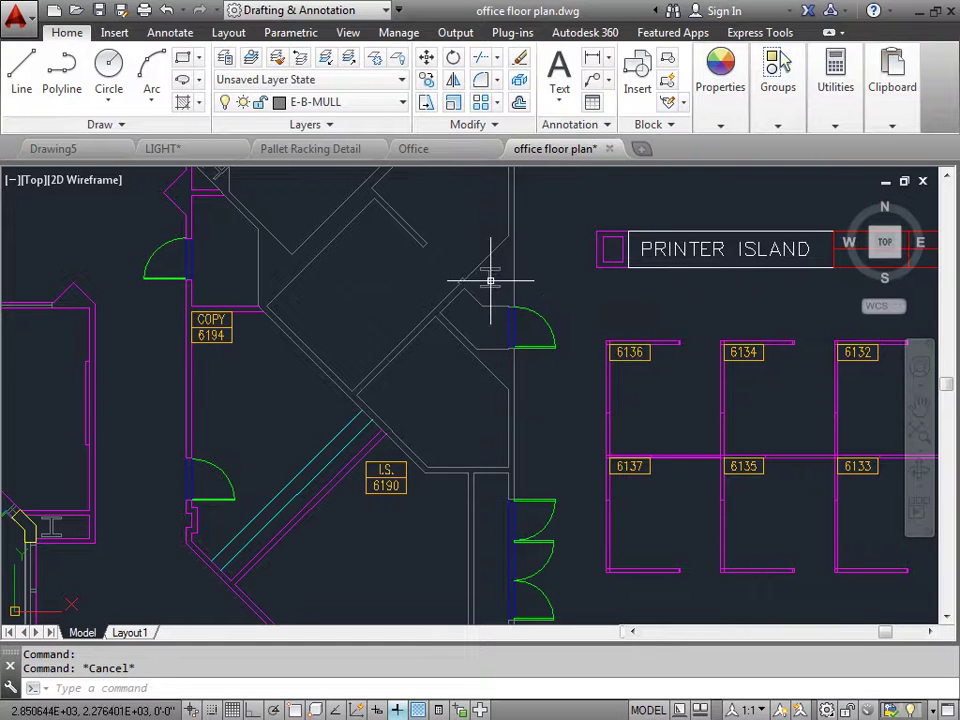
# - Move the column onto layer E-B-CORE using the Layer drop-down
pyautogui.click(490, 281)
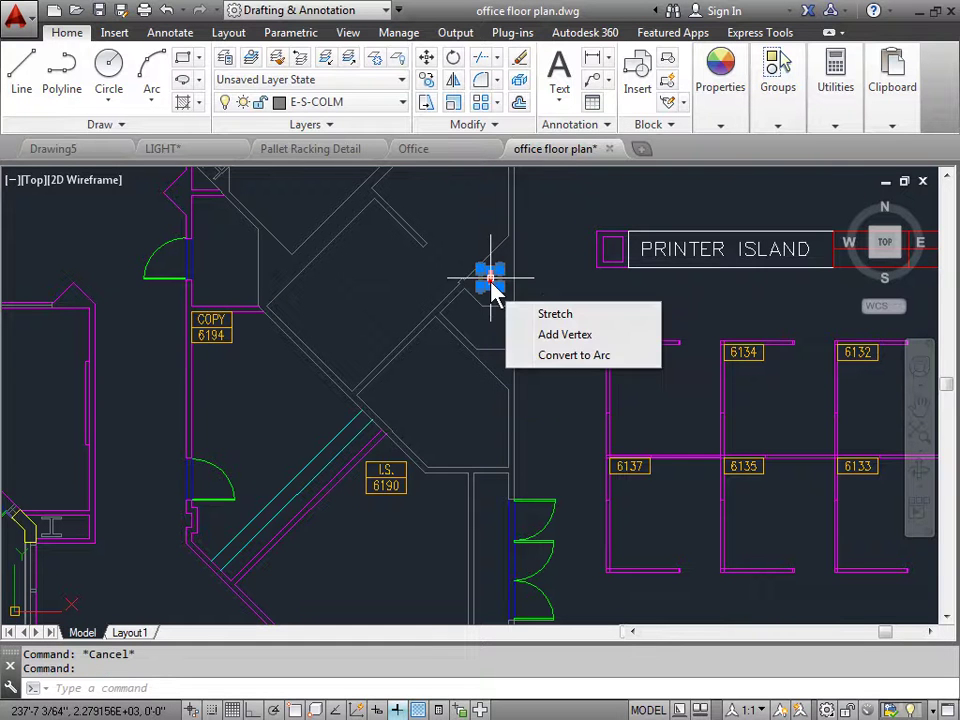
pyautogui.click(402, 103)
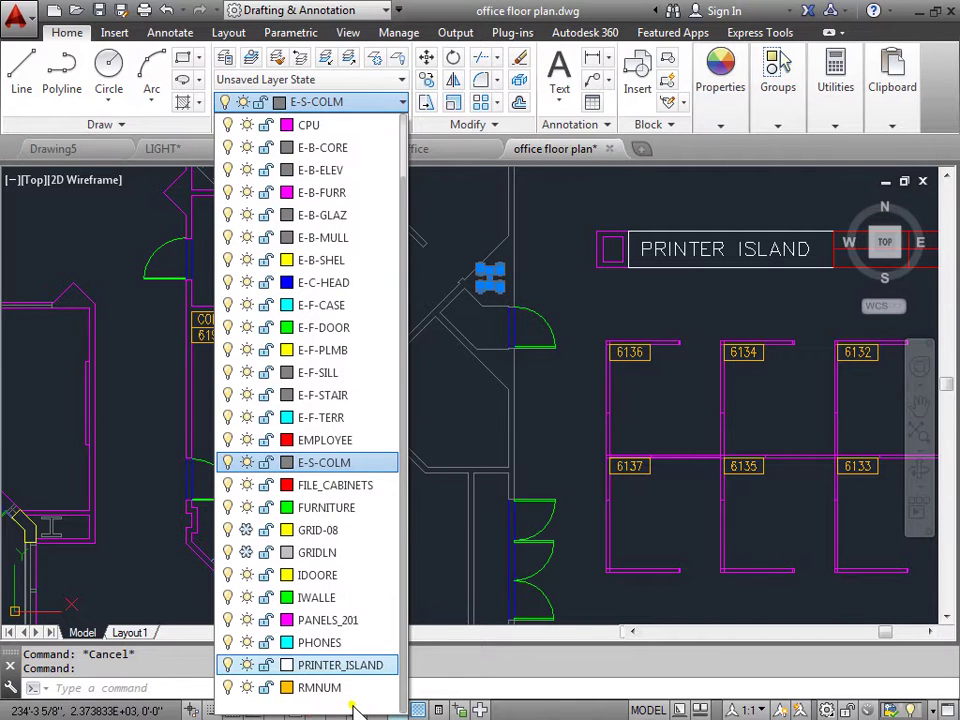
pyautogui.click(349, 150)
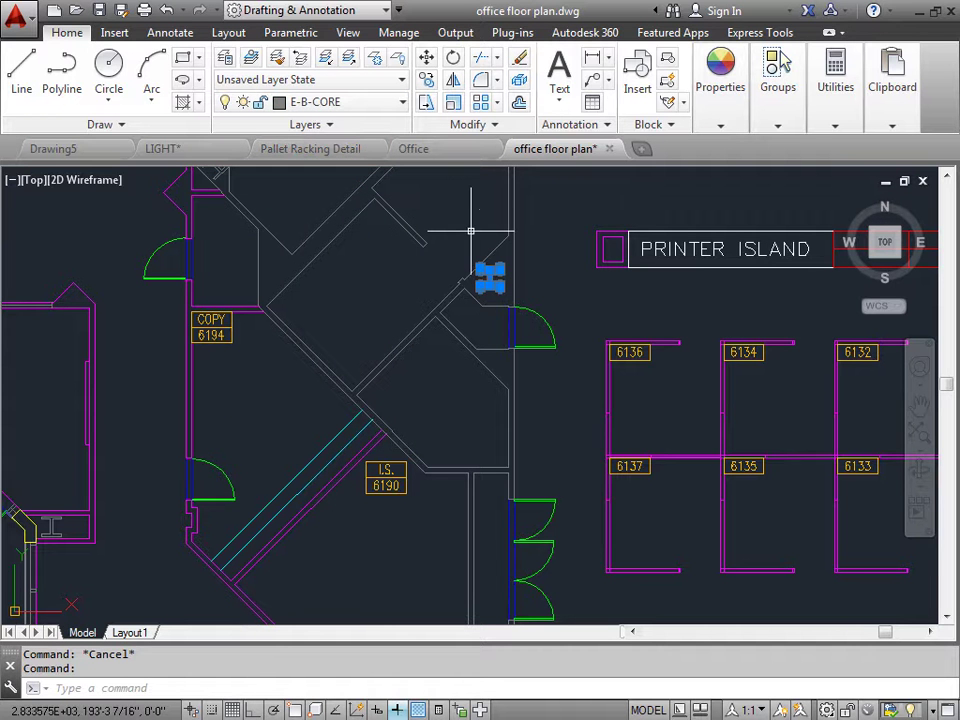
pyautogui.press('Escape')
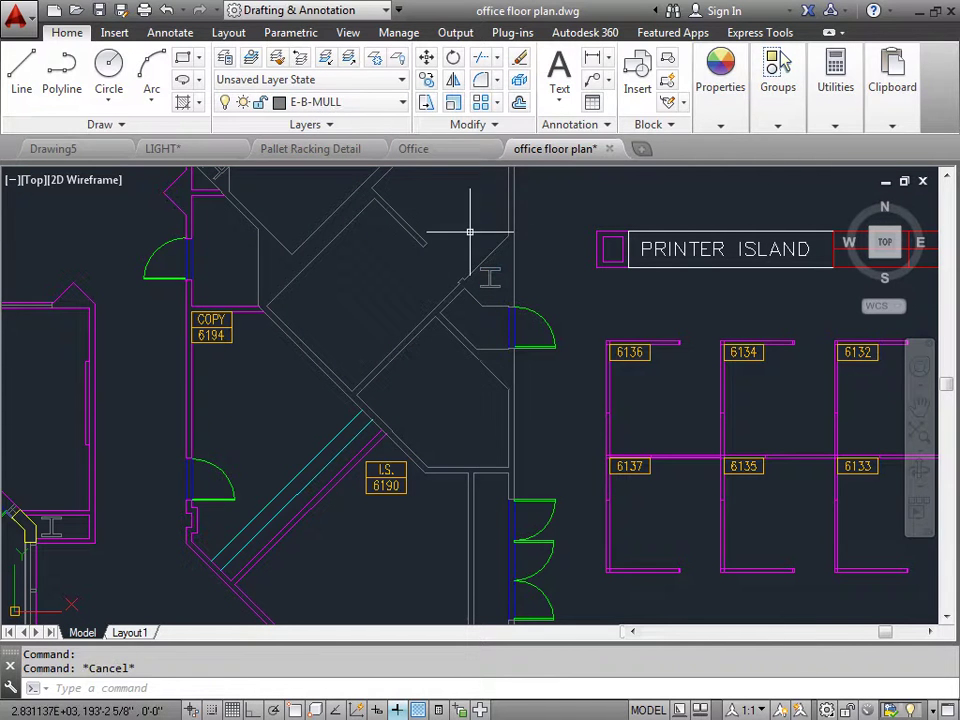
# - Check the layers of a short diagonal wall line and a wall polyline
pyautogui.click(427, 243)
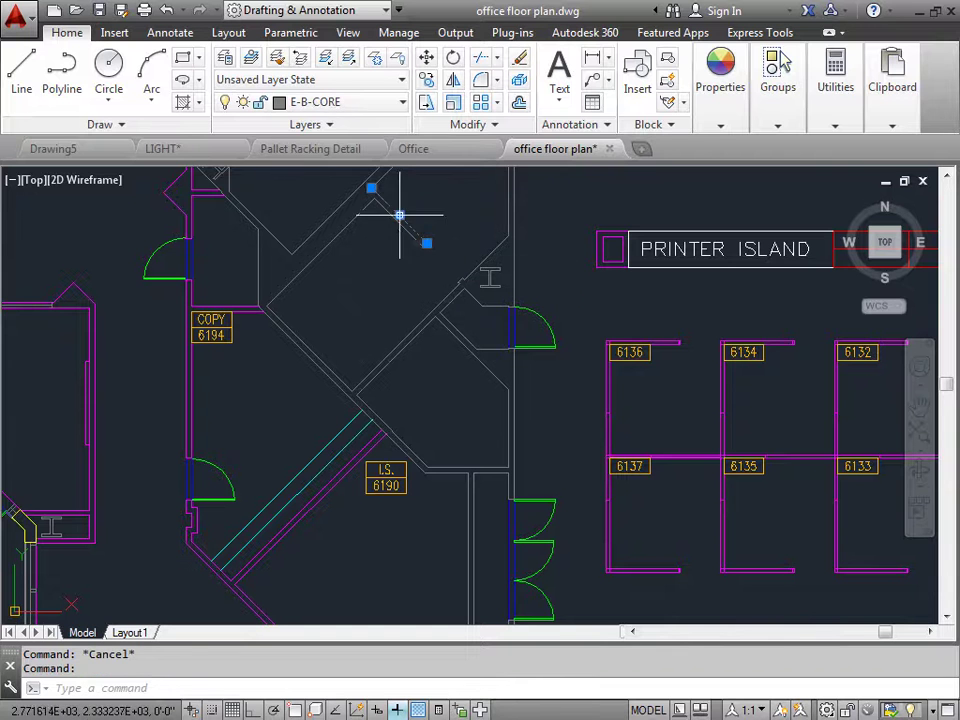
pyautogui.press('Escape')
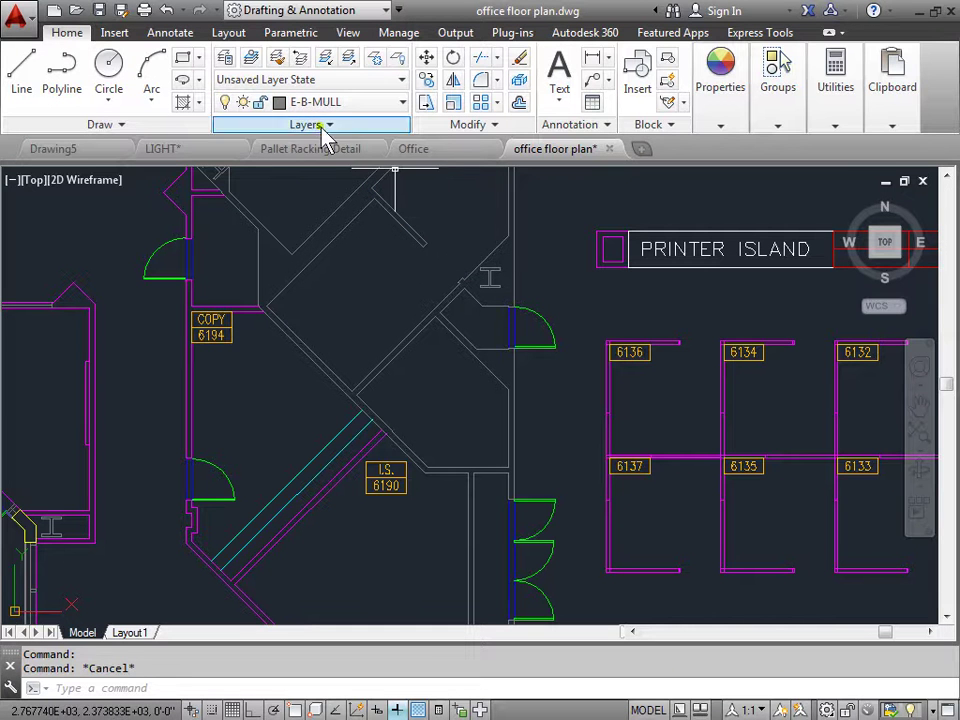
pyautogui.click(500, 271)
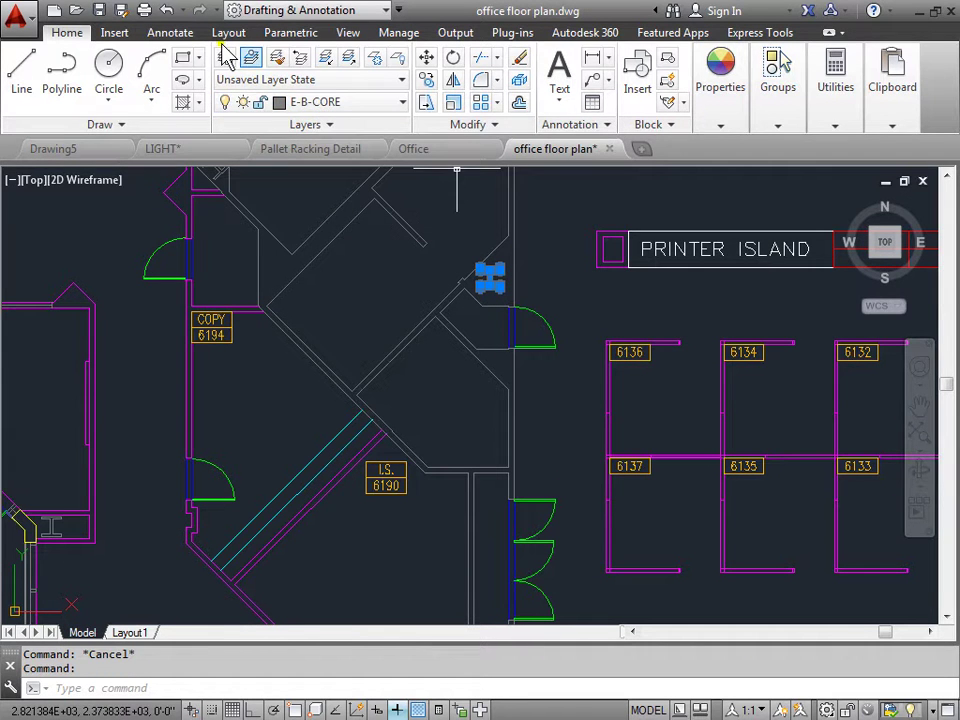
# - Undo the column's layer change and reselect it to confirm it is on E-S-COLM
pyautogui.click(166, 12)
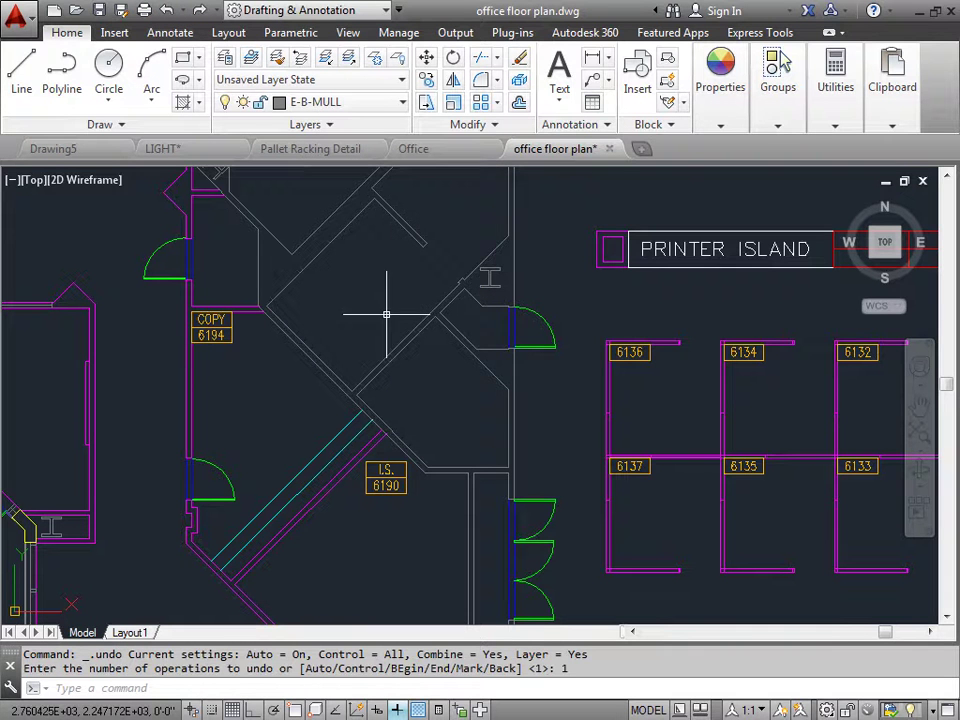
pyautogui.click(490, 271)
pyautogui.moveTo(490, 273)
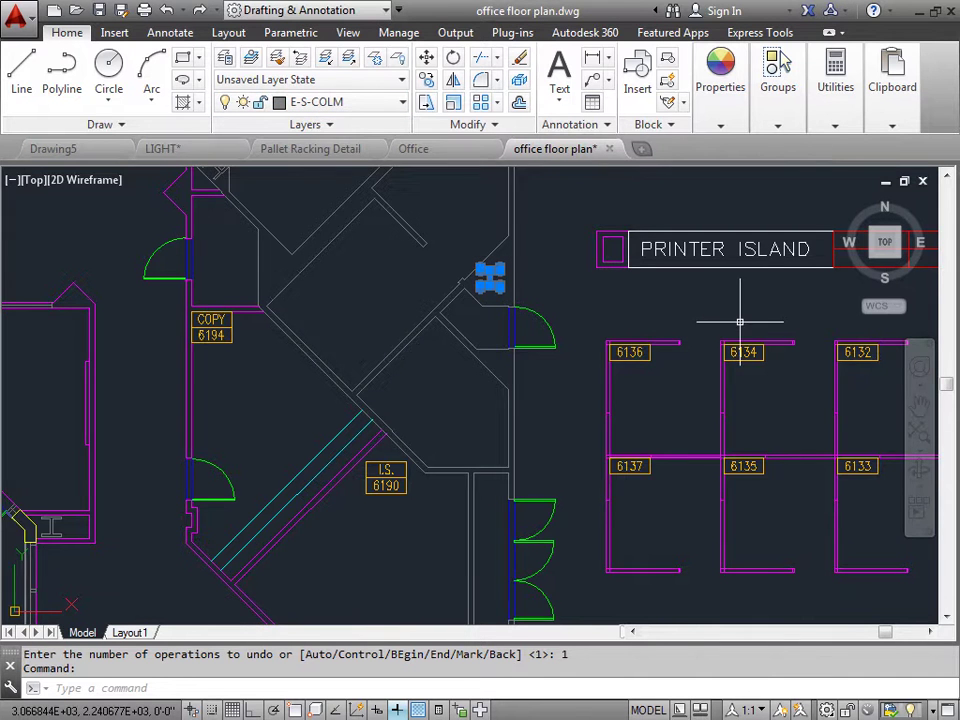
# - Centre the printer island and confirm the red file cabinet block sits on FILE_CABINETS
pyautogui.moveTo(730, 322)
pyautogui.mouseDown(button='middle')
pyautogui.moveTo(437, 332)
pyautogui.moveTo(328, 321)
pyautogui.mouseUp(button='middle')
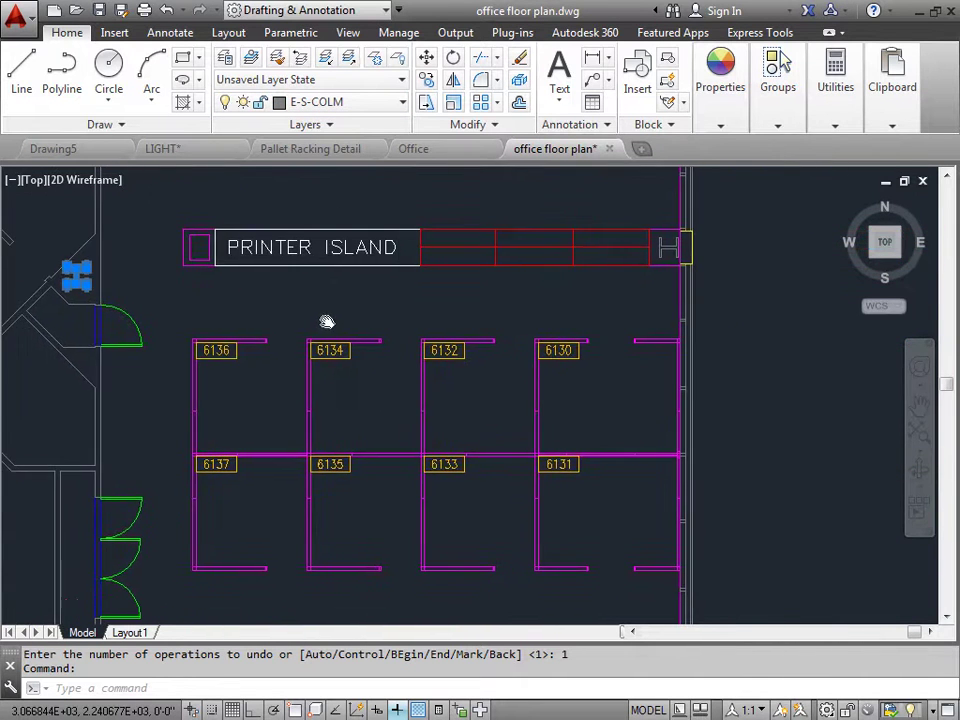
pyautogui.press('Escape')
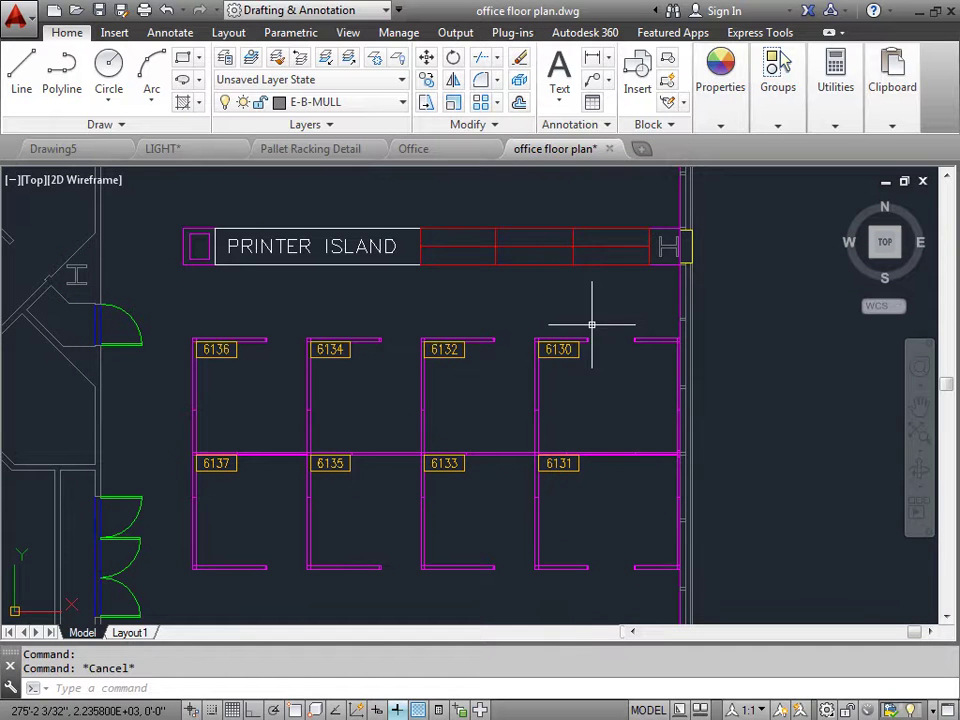
pyautogui.moveTo(611, 315); pyautogui.dragTo(561, 313, button='middle')
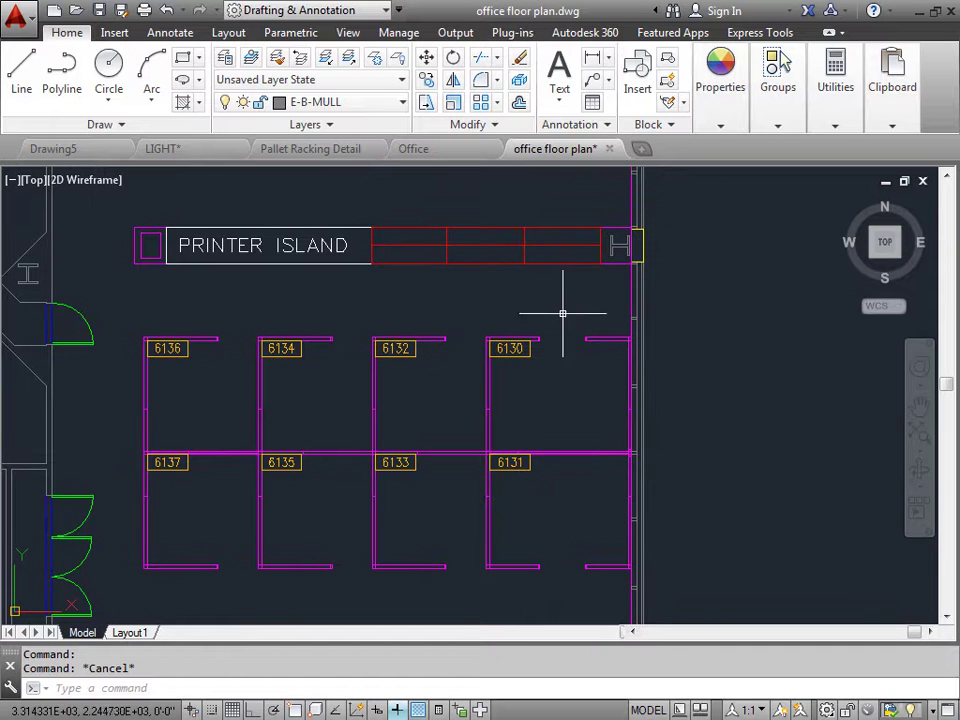
pyautogui.click(544, 228)
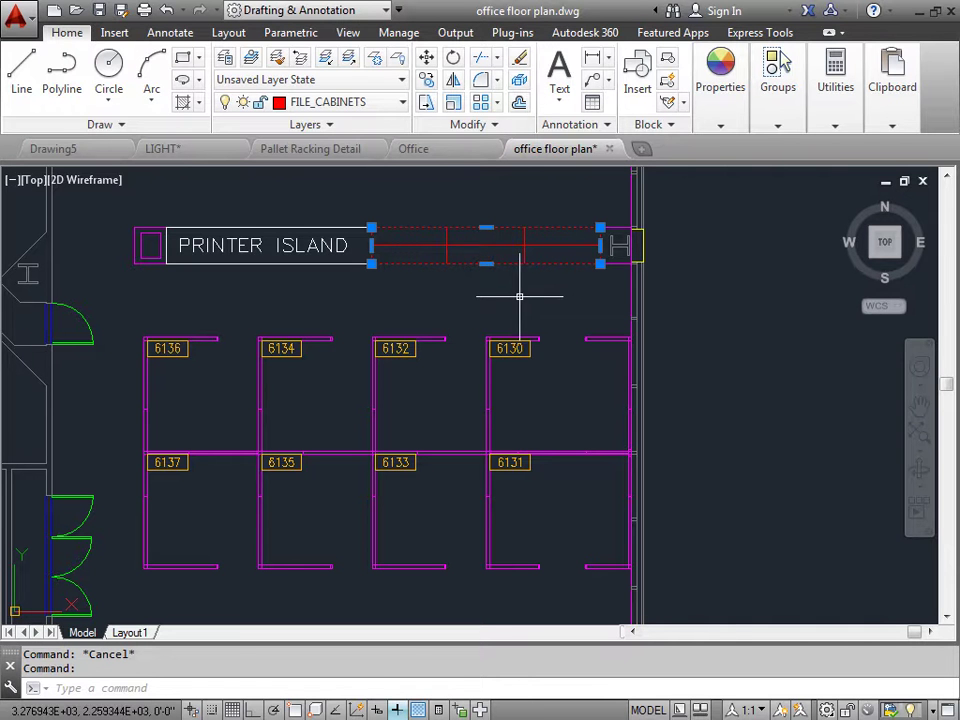
pyautogui.click(403, 104)
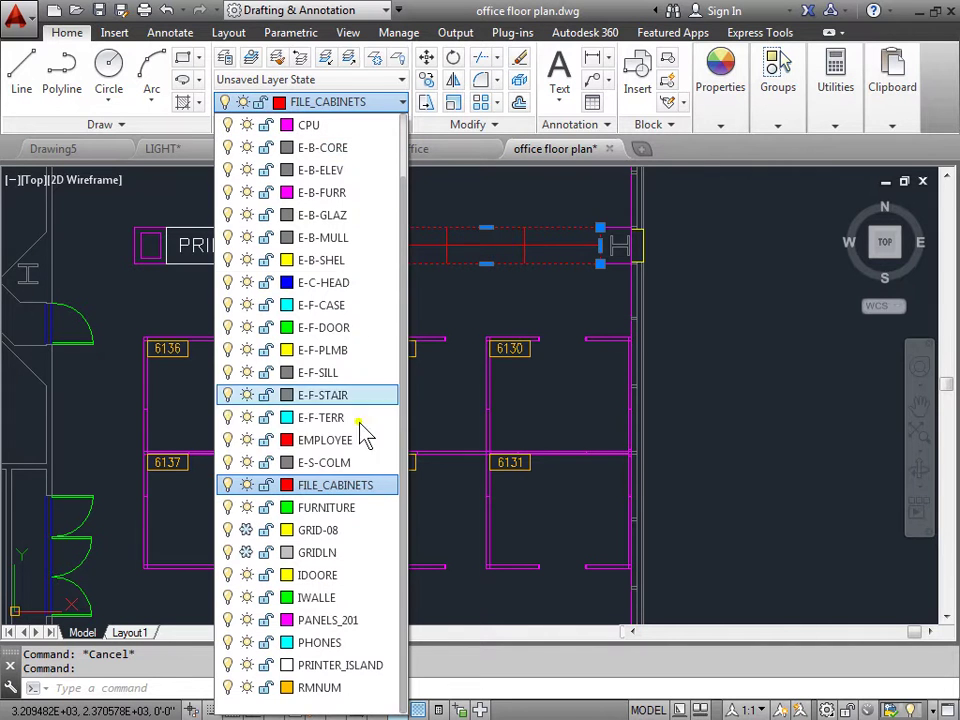
pyautogui.click(519, 289)
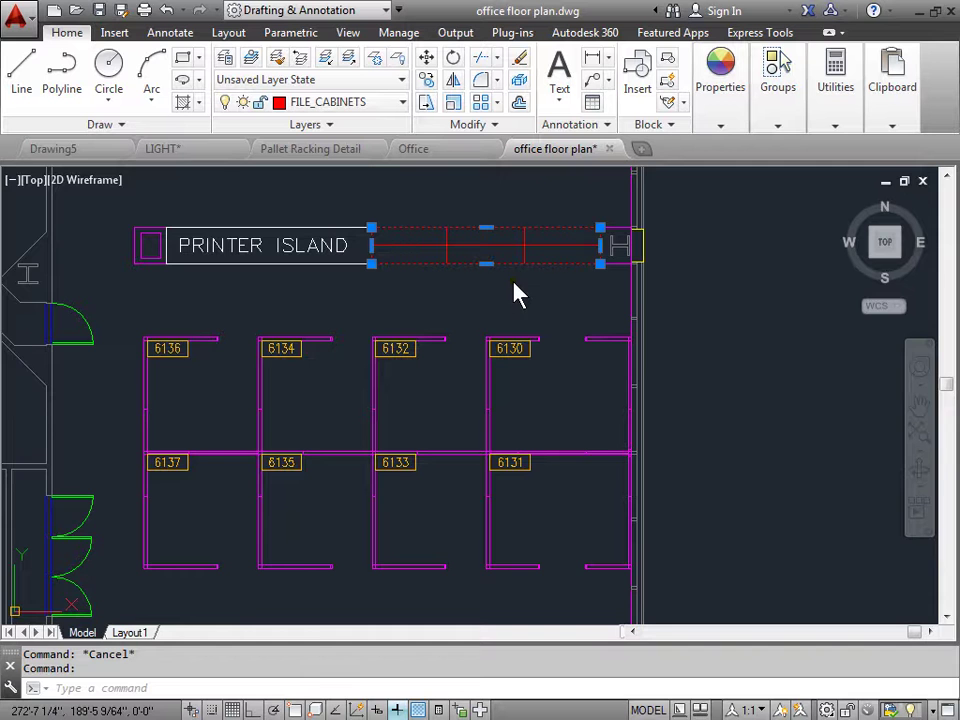
# - Move the file-cabinet rectangle onto layer IDOORE through the Properties palette, then close it
pyautogui.hotkey('ctrl', '1')
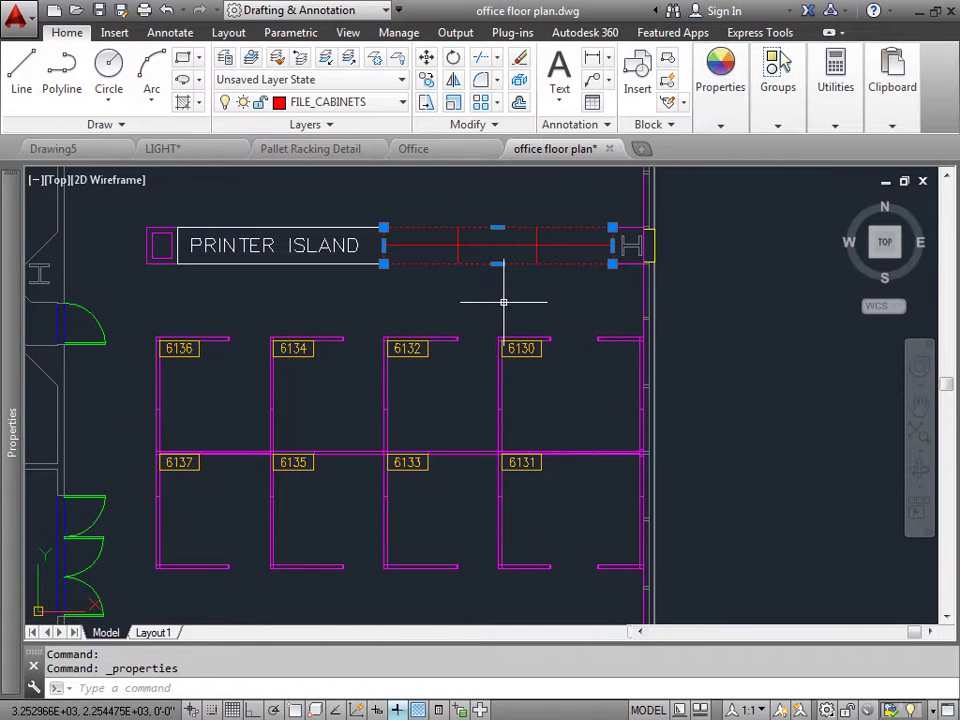
pyautogui.moveTo(9, 395)
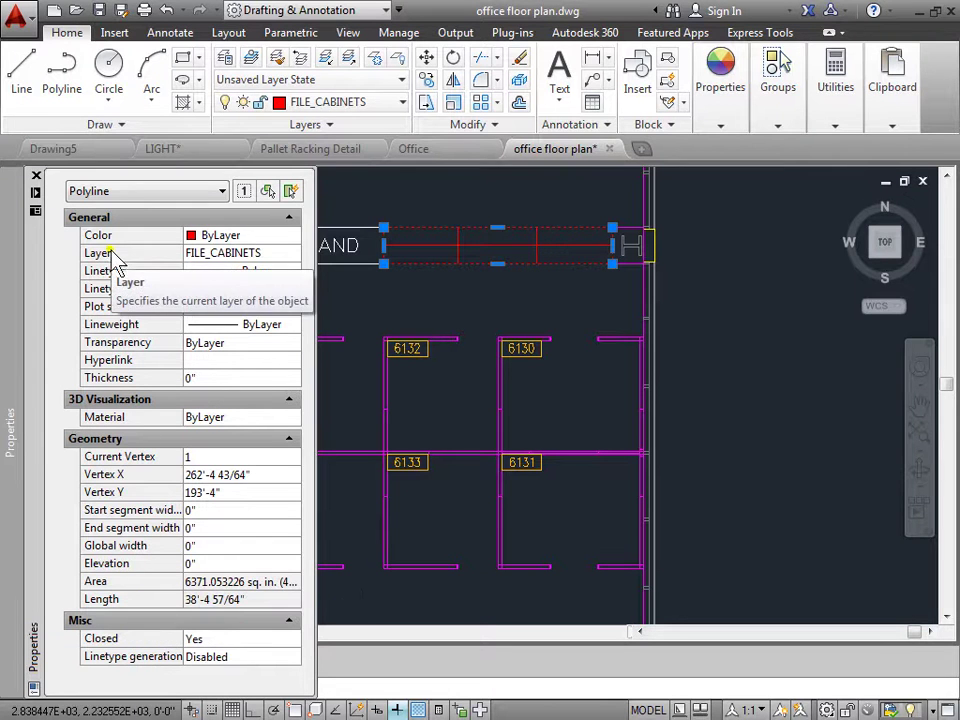
pyautogui.click(283, 251)
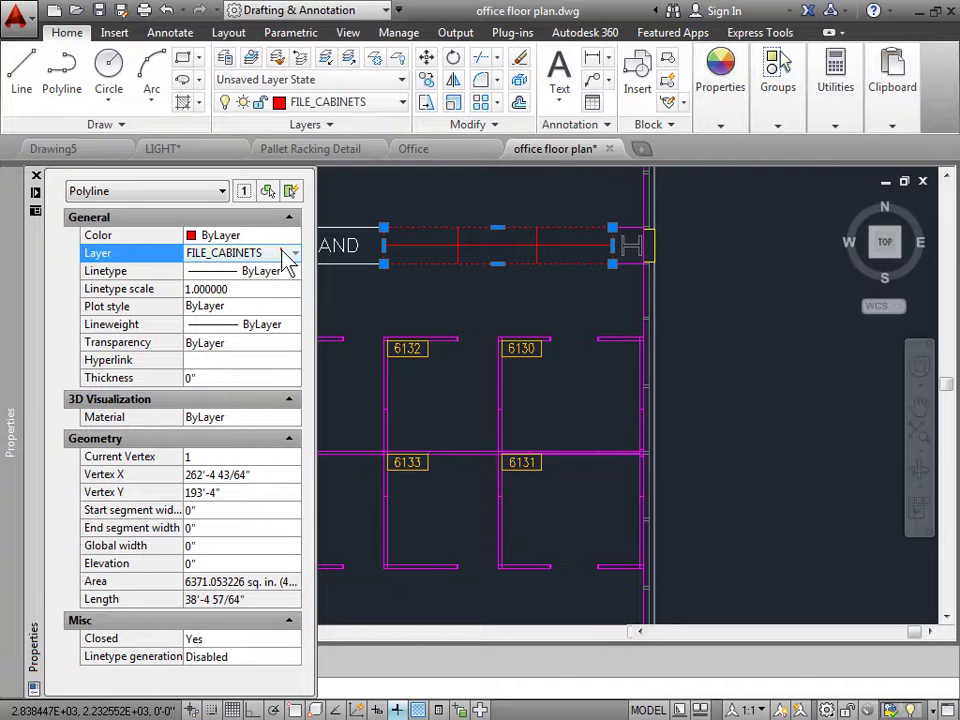
pyautogui.click(295, 254)
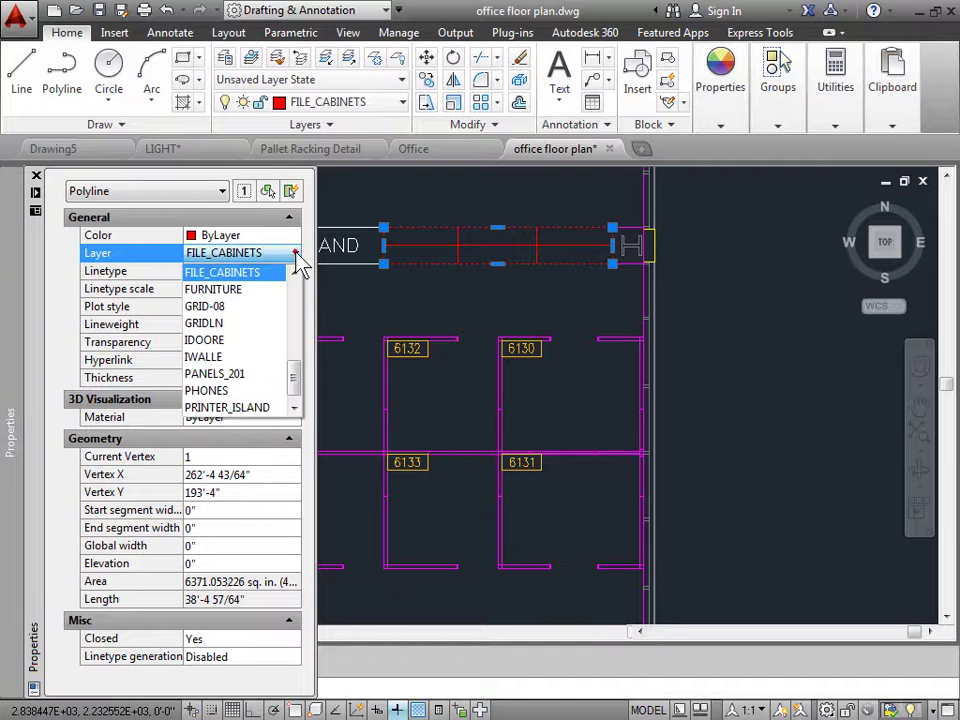
pyautogui.moveTo(298, 369)
pyautogui.mouseDown()
pyautogui.moveTo(298, 392)
pyautogui.moveTo(305, 300)
pyautogui.moveTo(295, 392)
pyautogui.mouseUp()
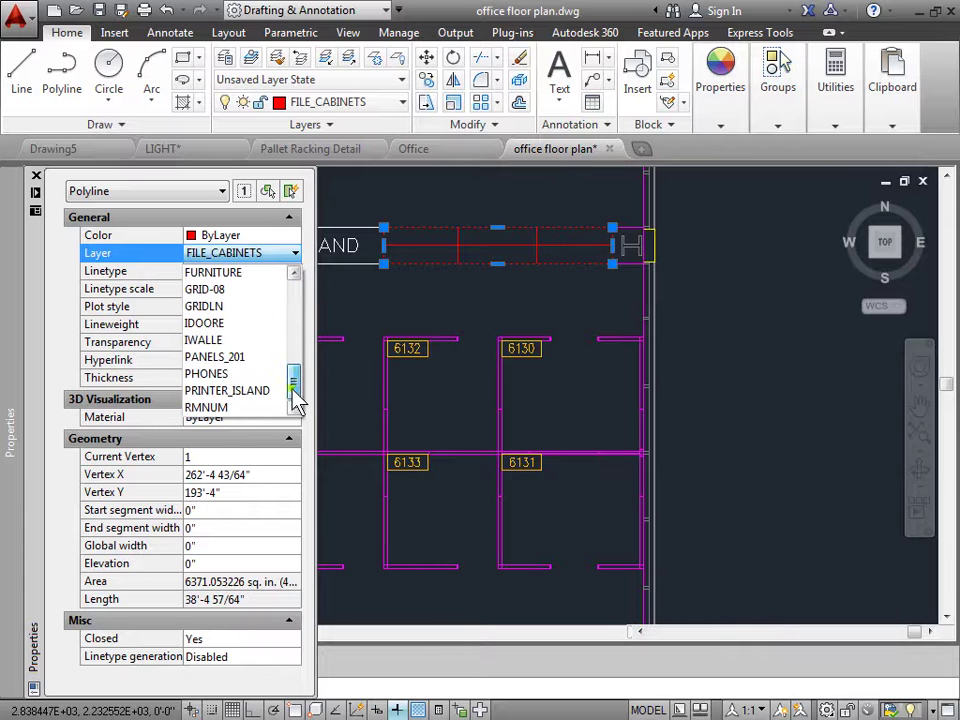
pyautogui.click(245, 323)
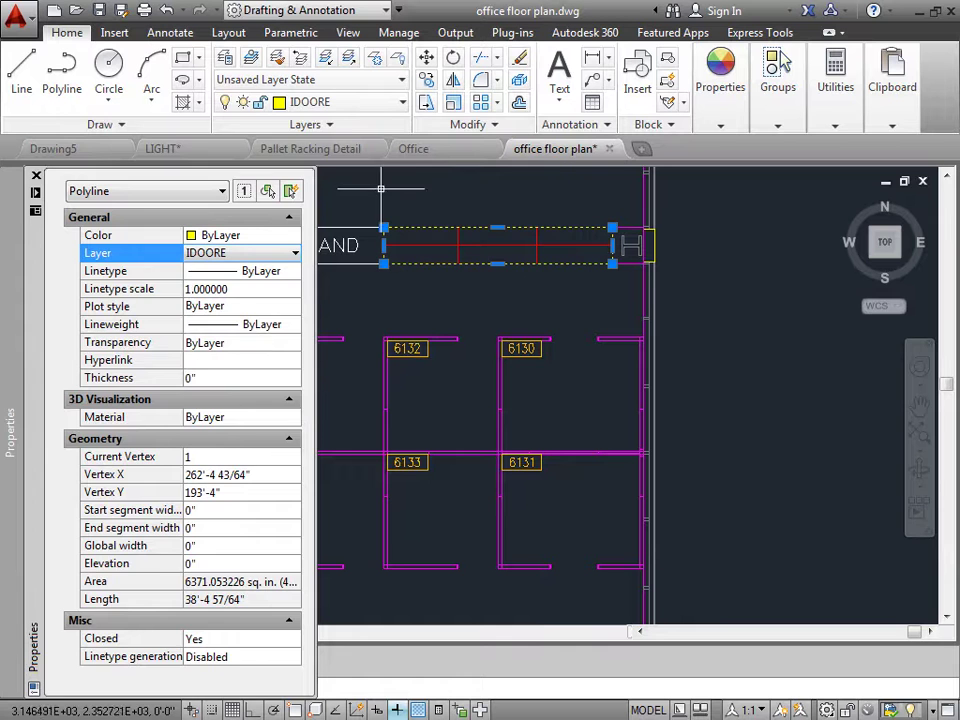
pyautogui.hotkey('ctrl', '1')
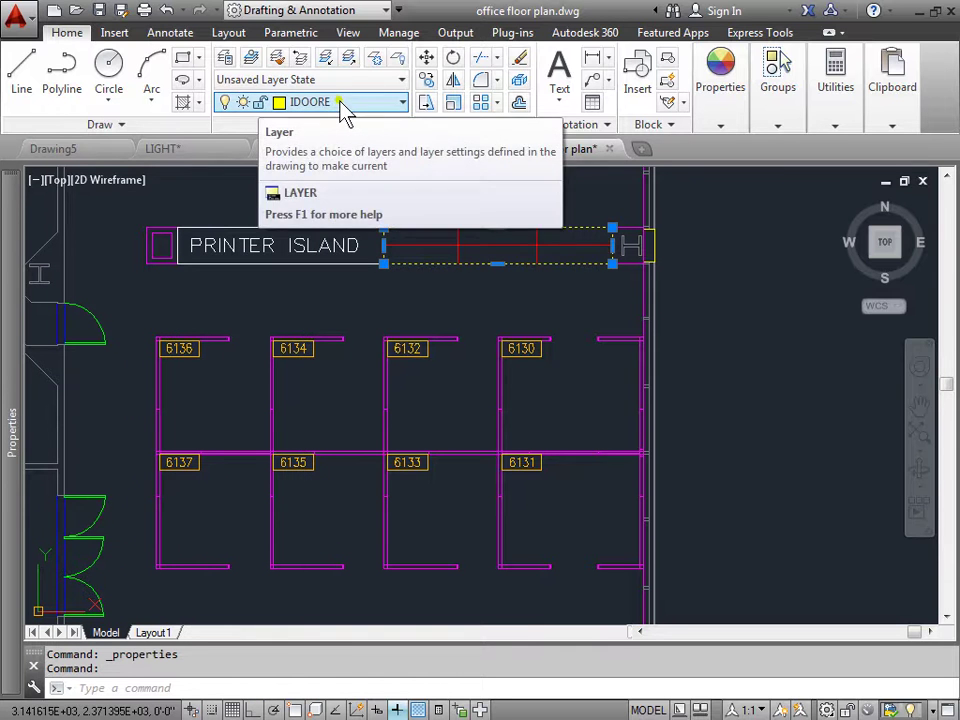
# - Undo the IDOORE change so the rectangle returns to red FILE_CABINETS, then zoom to the whole plan
pyautogui.press('Escape')
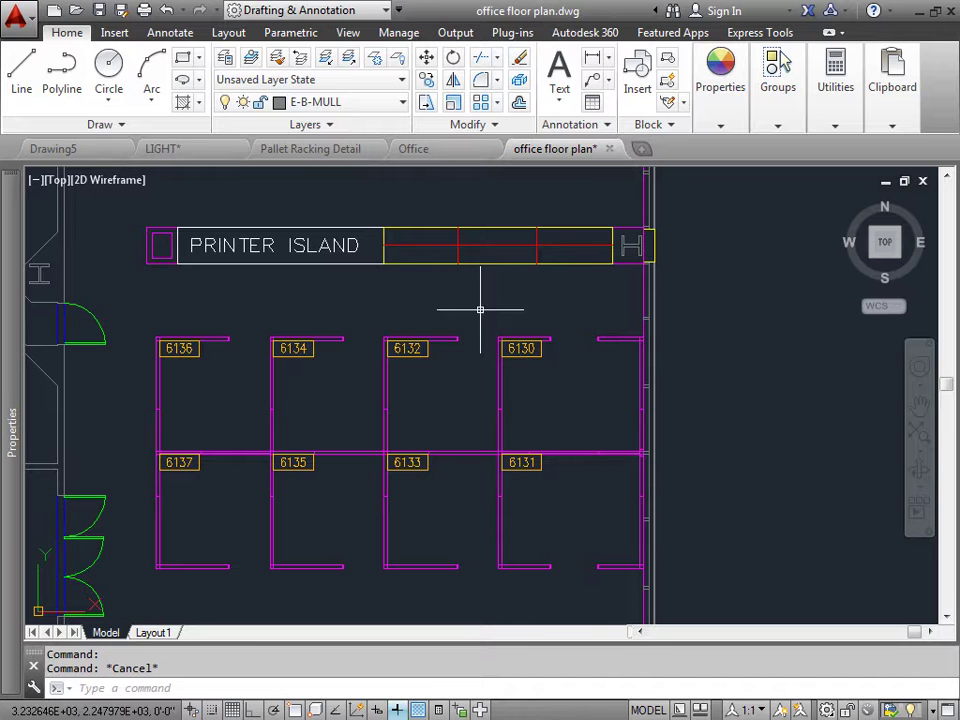
pyautogui.click(167, 10)
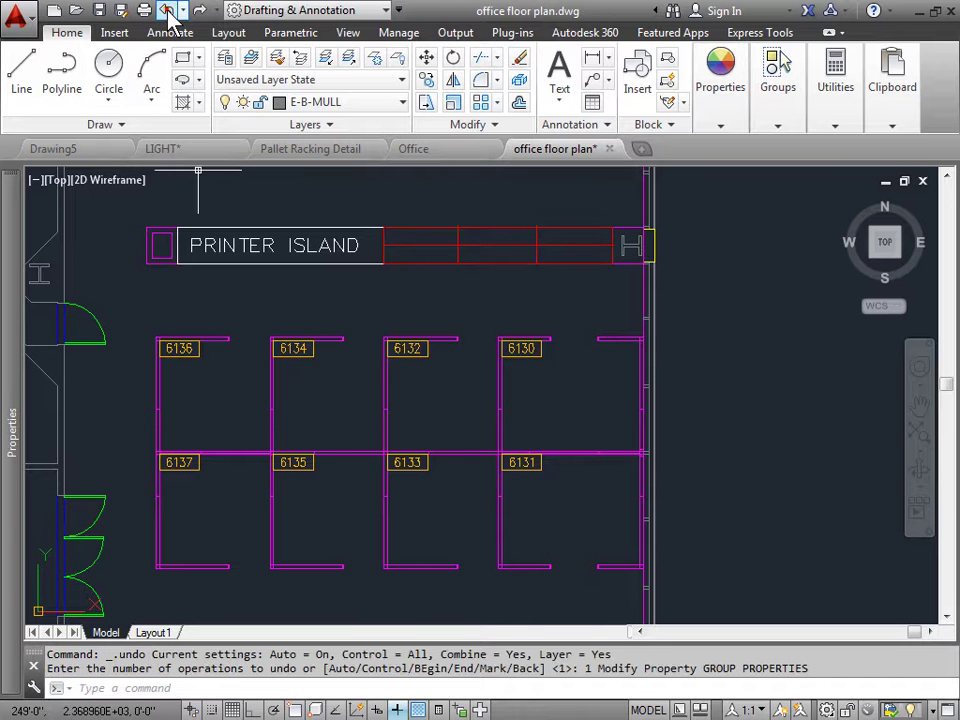
pyautogui.middleClick(216, 289)
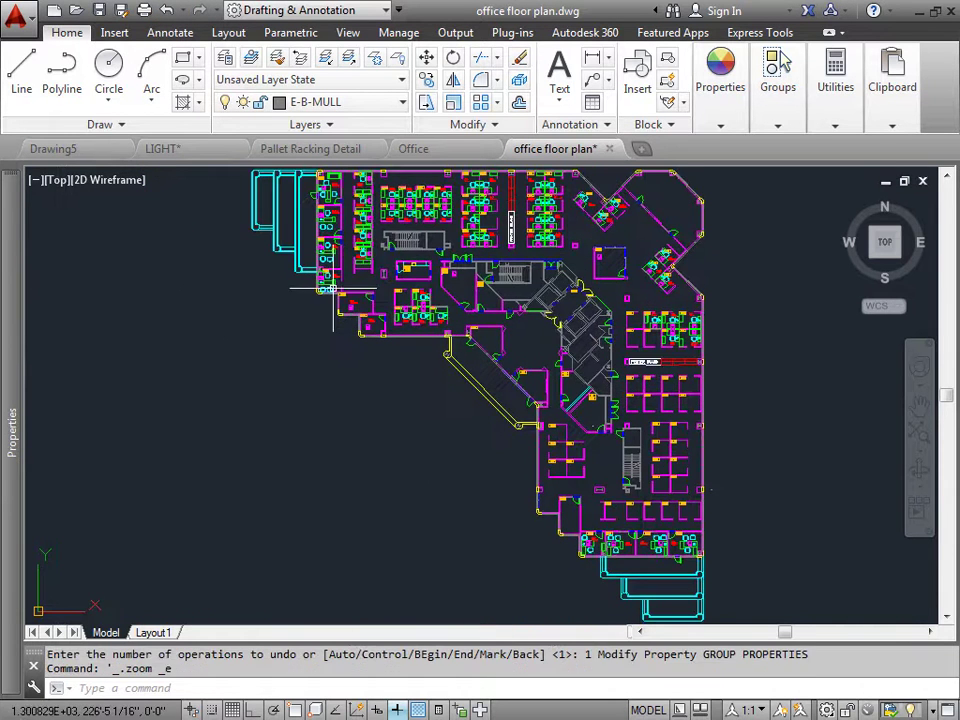
pyautogui.scroll(2, 590, 285)
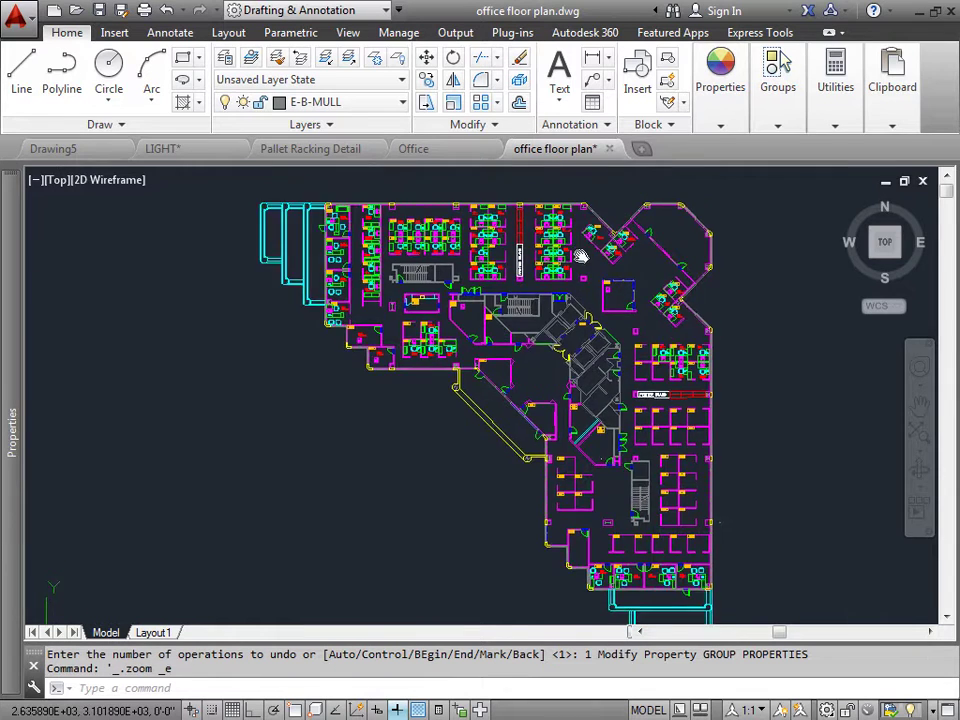
pyautogui.scroll(-2, 620, 331)
pyautogui.scroll(8, 388, 305)
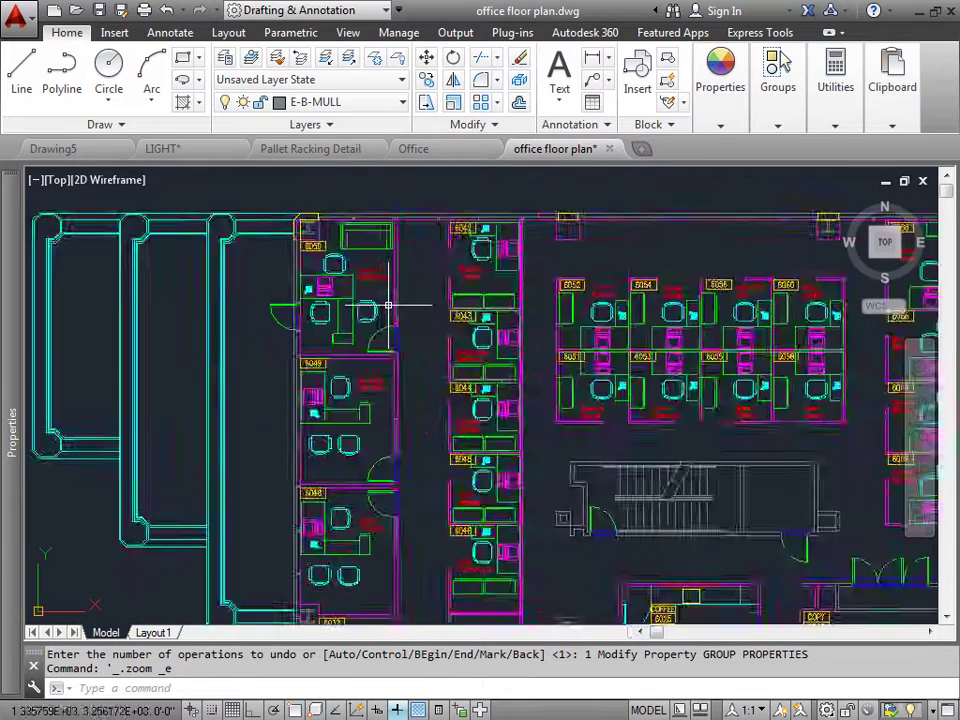
# - Show the properties of chair block CHAIR7 in office 6050
pyautogui.moveTo(379, 279)
pyautogui.mouseDown(button='middle')
pyautogui.moveTo(390, 326)
pyautogui.moveTo(444, 428)
pyautogui.mouseUp(button='middle')
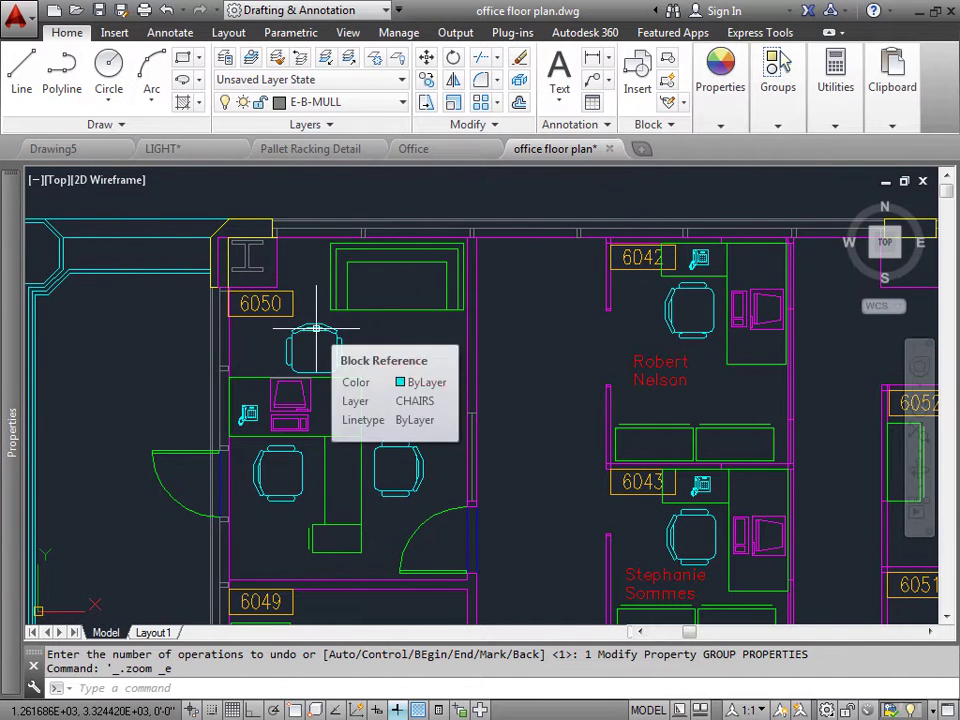
pyautogui.click(316, 328)
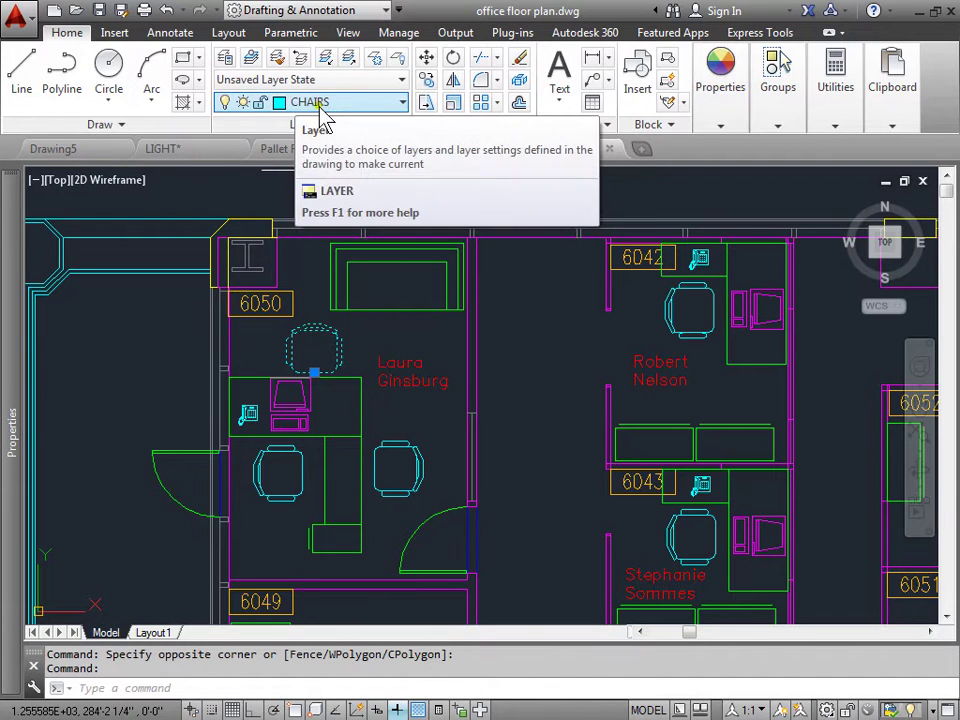
pyautogui.rightClick(525, 333)
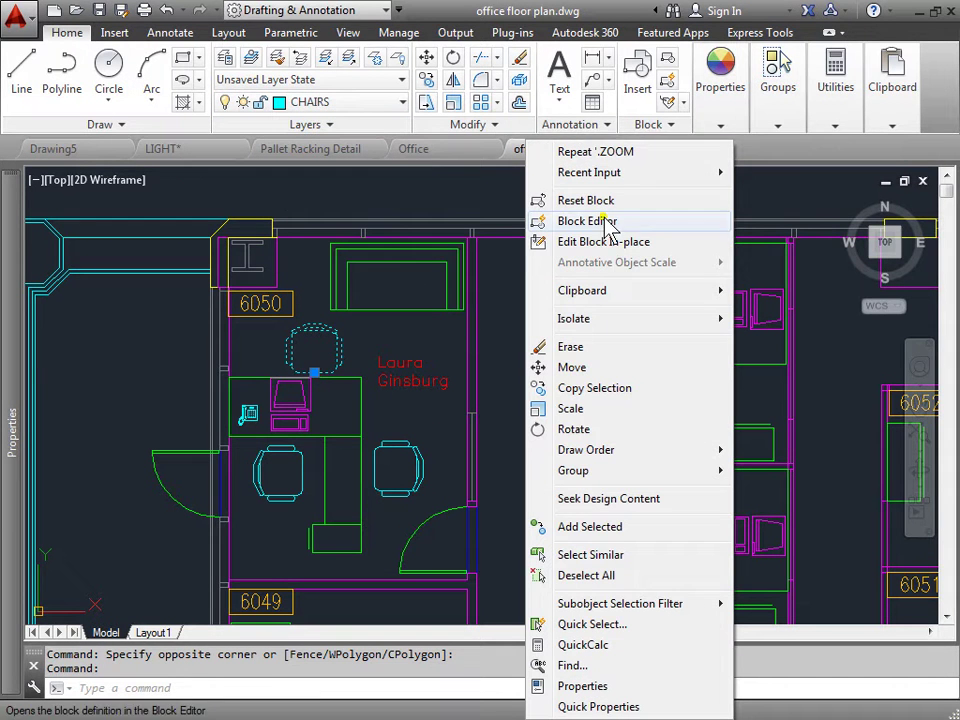
pyautogui.click(616, 688)
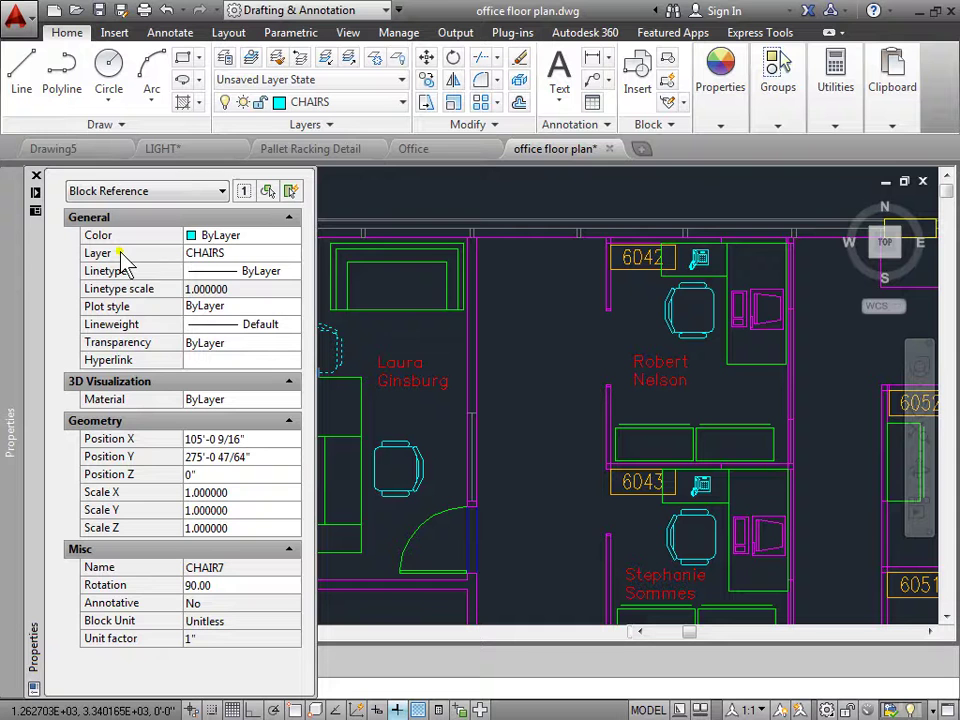
# - Reassign the office 6050 chair to the PHONES layer in Properties and deselect it
pyautogui.click(270, 254)
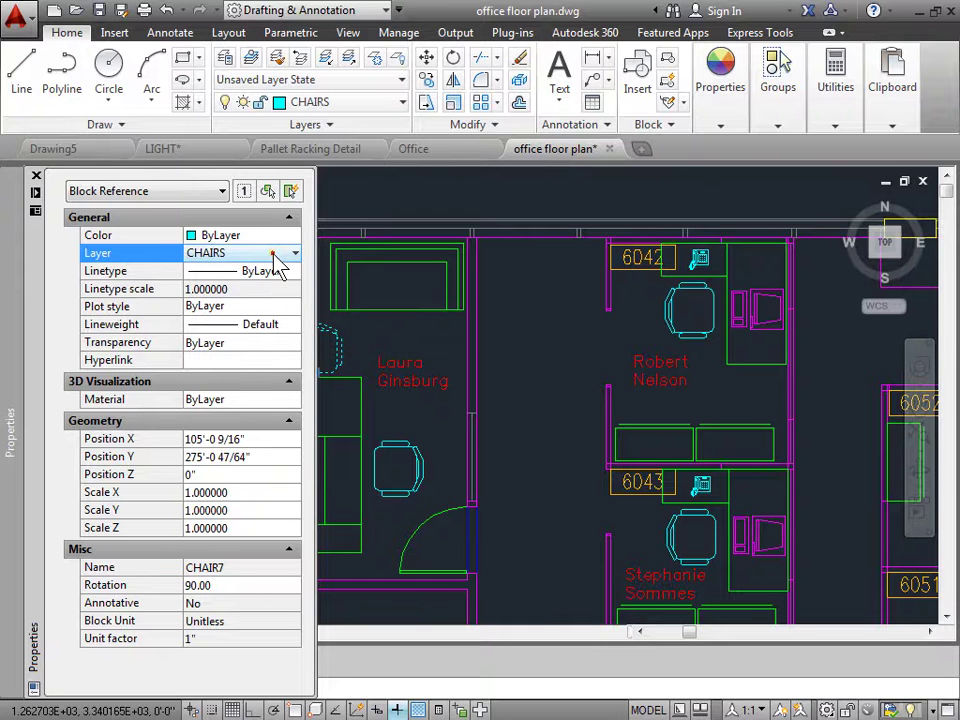
pyautogui.click(294, 255)
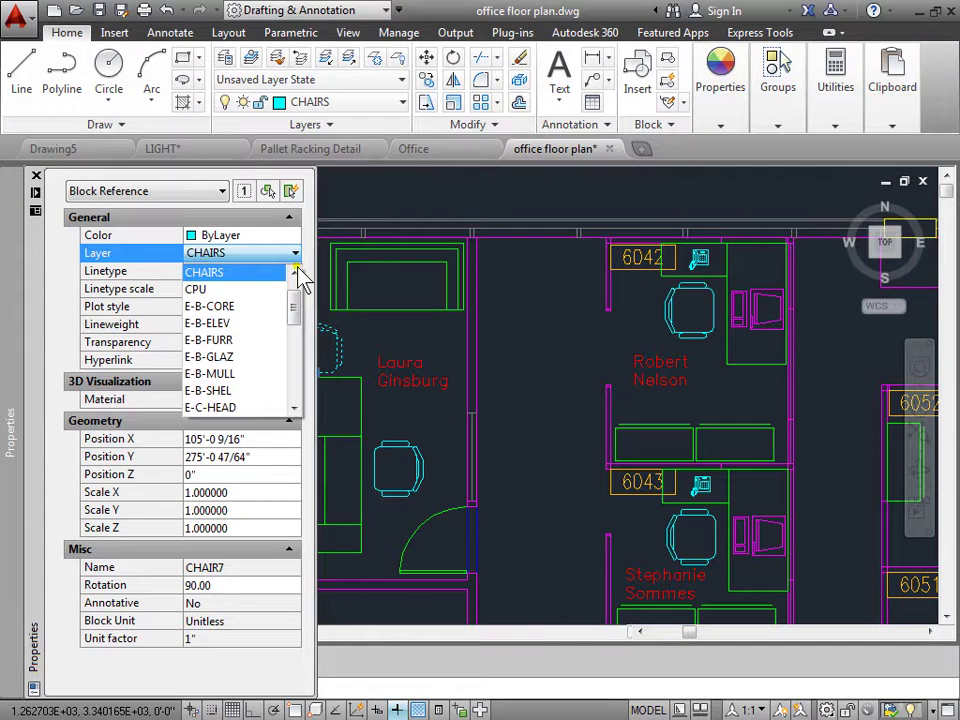
pyautogui.moveTo(295, 305); pyautogui.dragTo(292, 375)
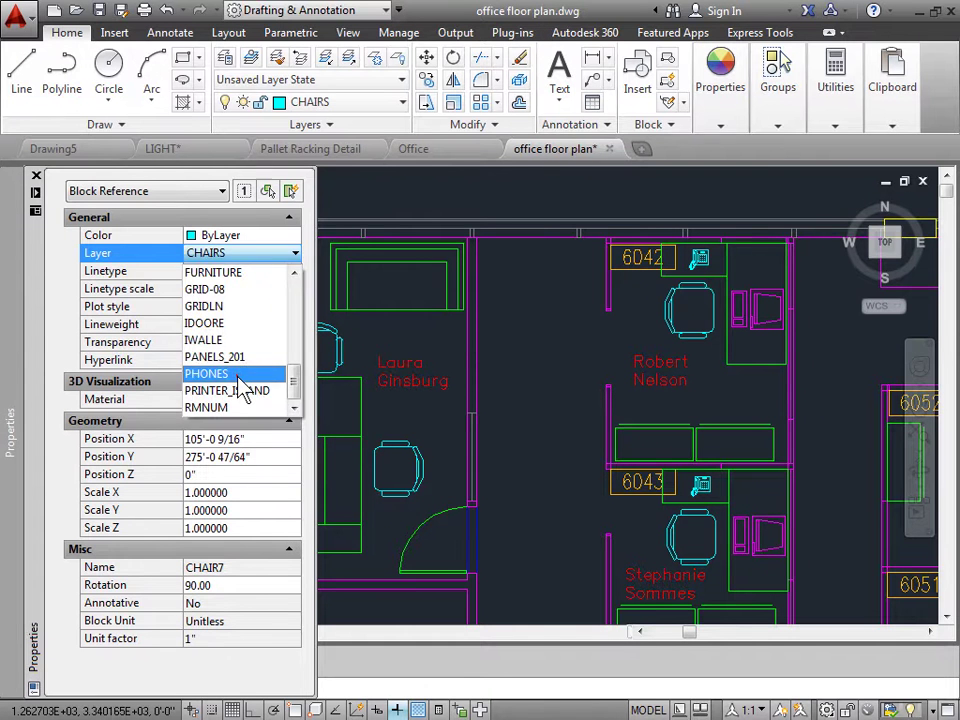
pyautogui.click(208, 374)
pyautogui.press('Escape')
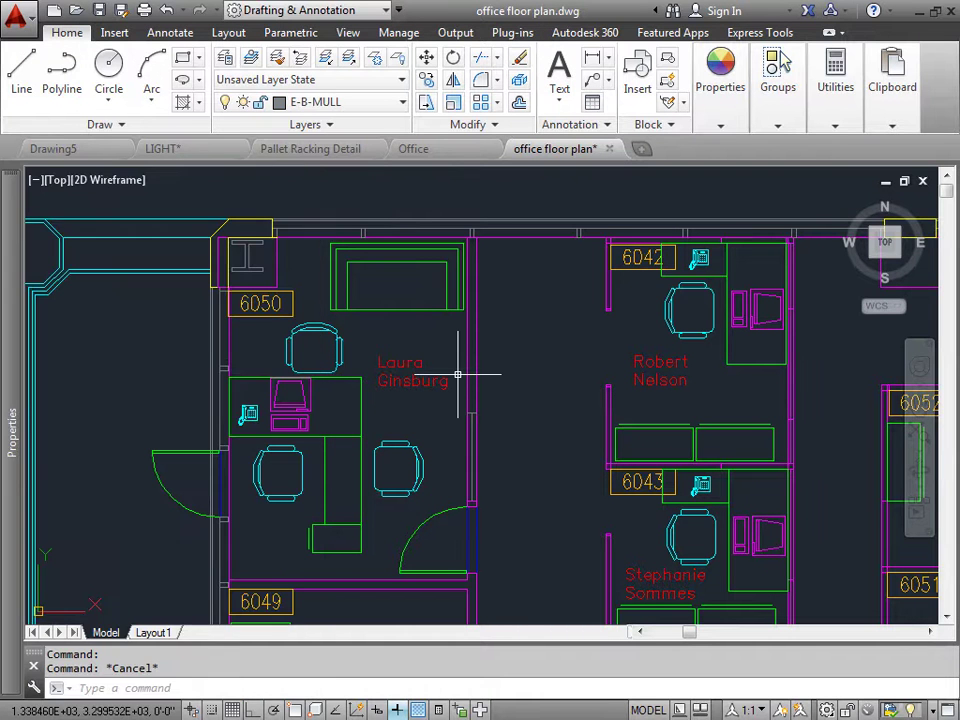
pyautogui.moveTo(446, 343); pyautogui.dragTo(393, 331, button='middle')
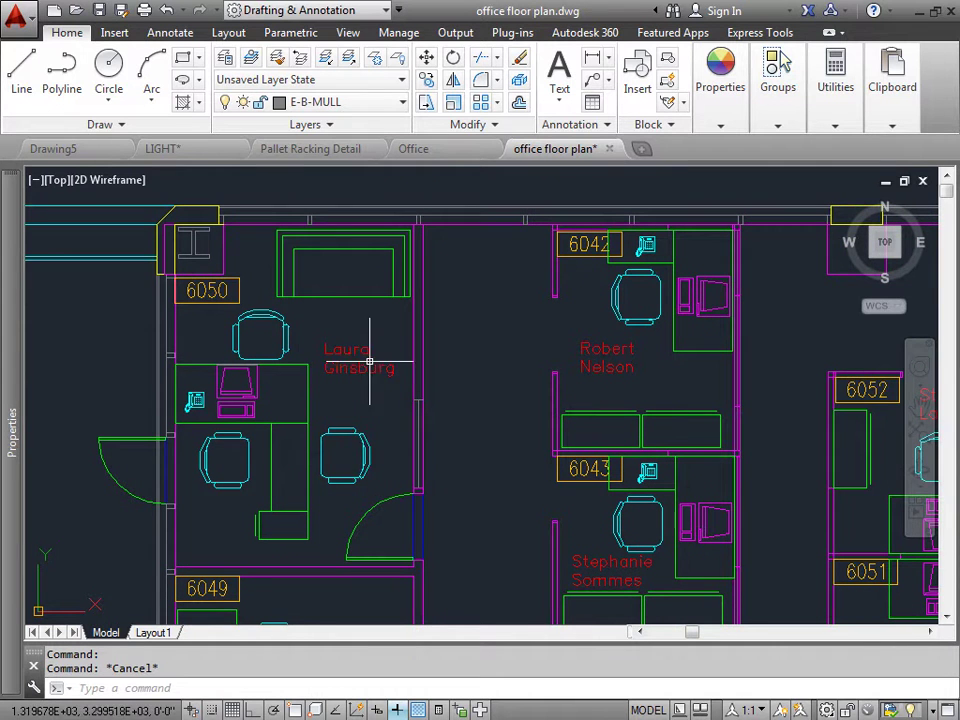
pyautogui.click(364, 438)
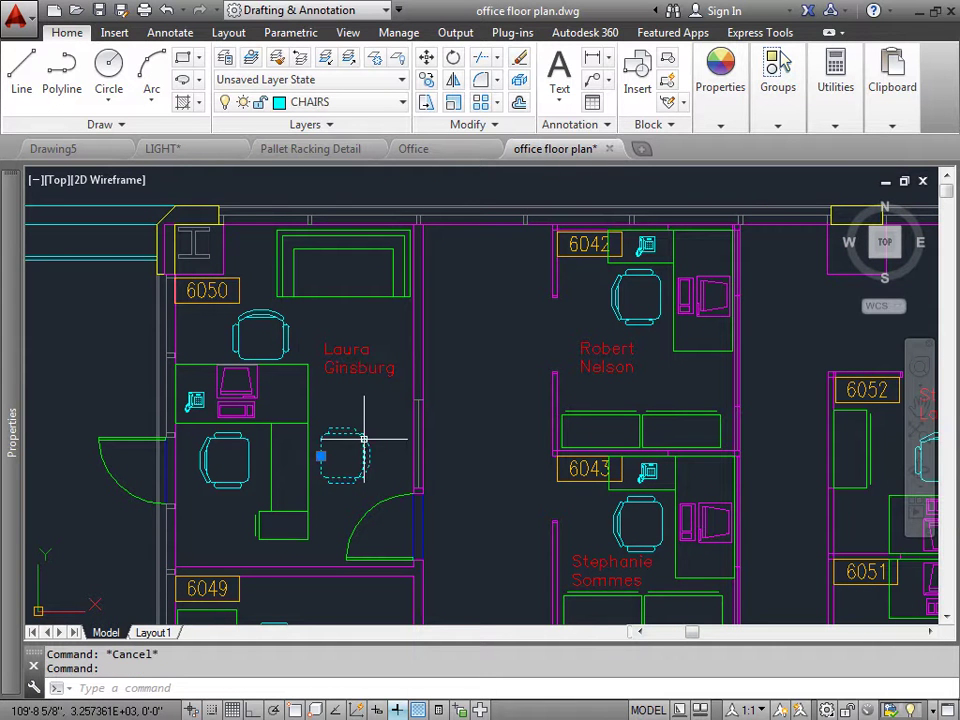
pyautogui.press('Escape')
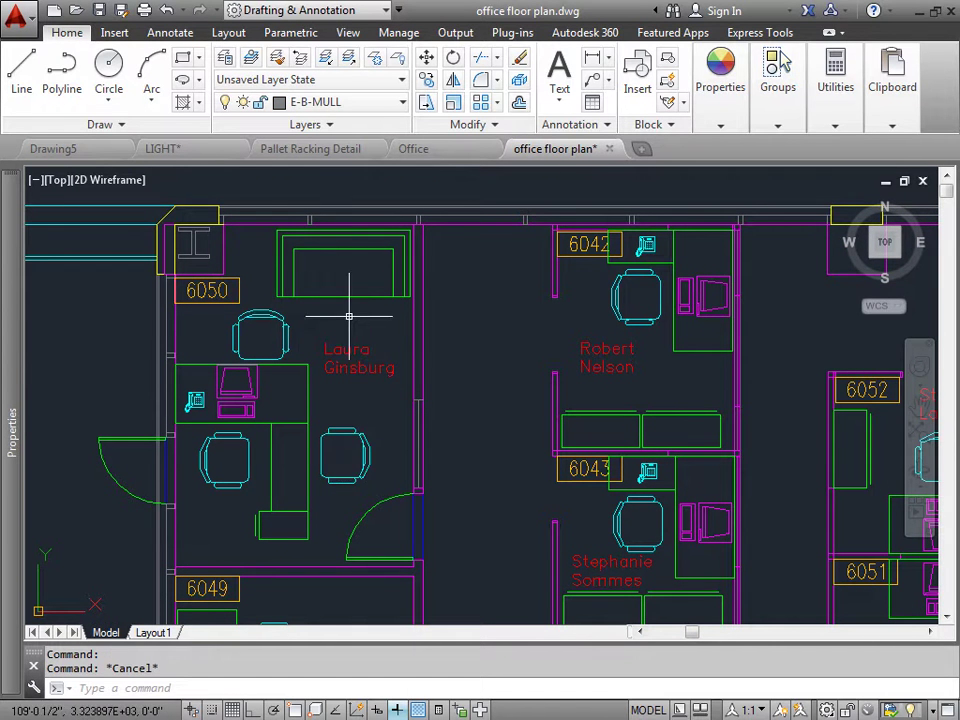
pyautogui.click(284, 314)
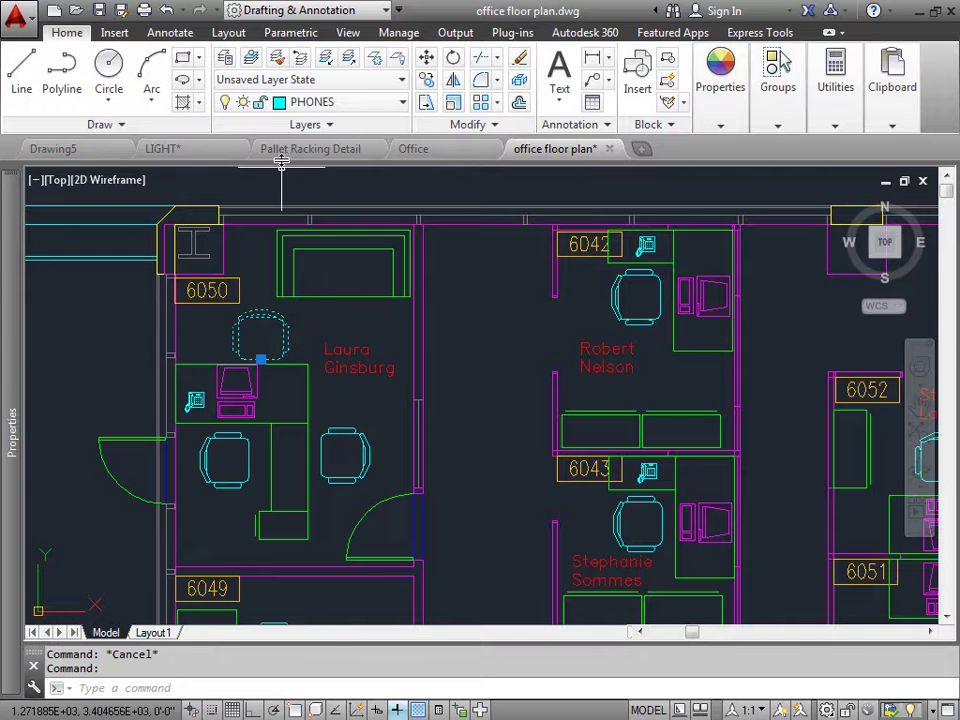
pyautogui.press('Escape')
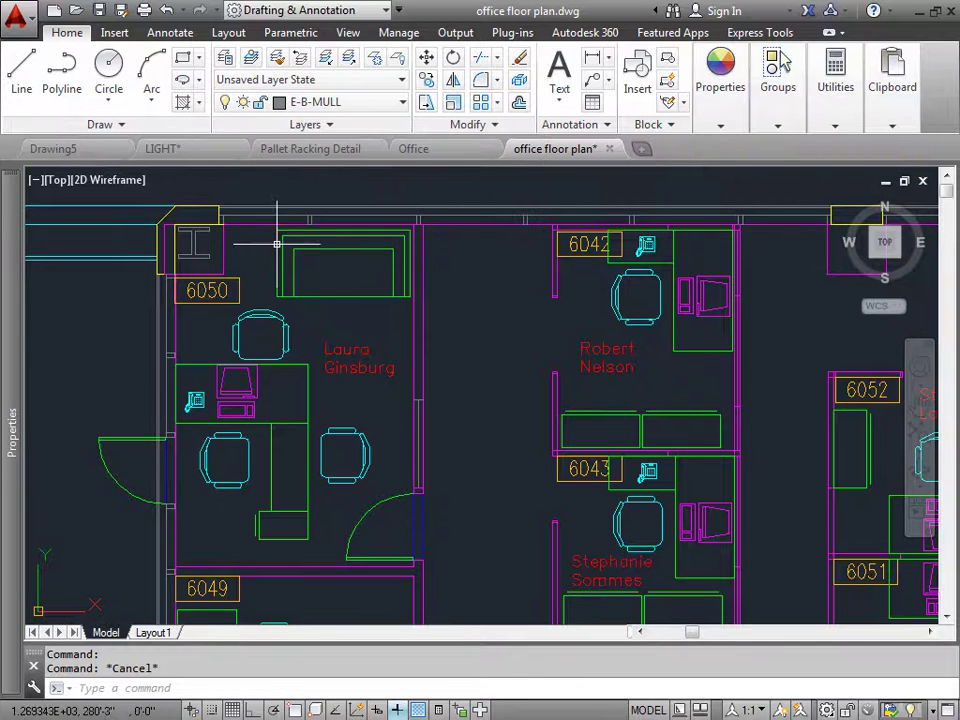
# - Undo, verify the office 6050 chair is on CHAIRS, then zoom to the full floor plan
pyautogui.click(166, 10)
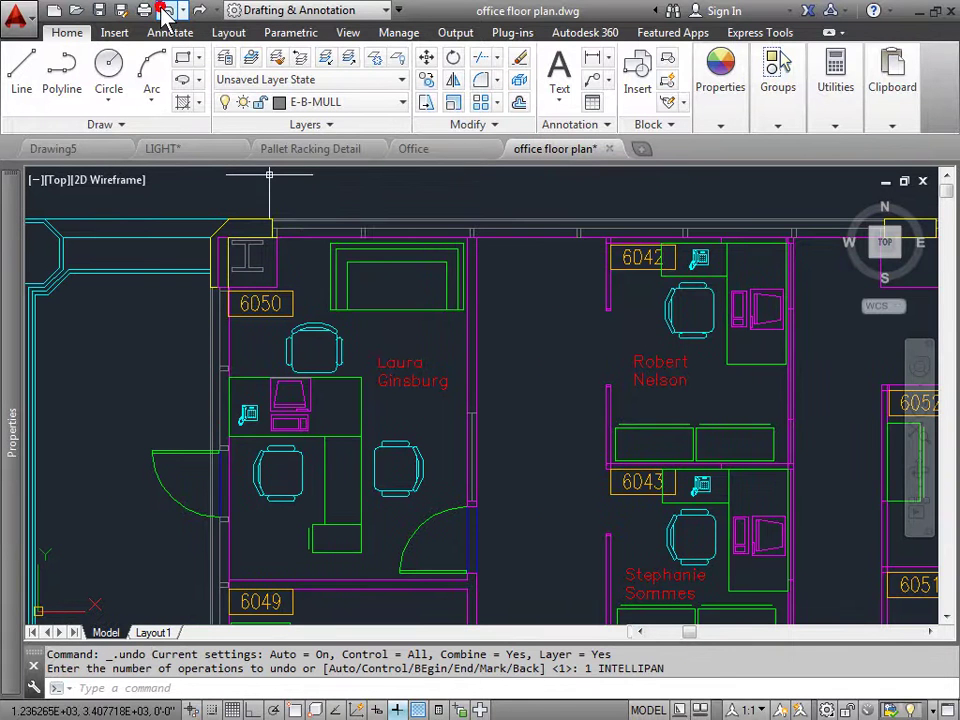
pyautogui.click(319, 328)
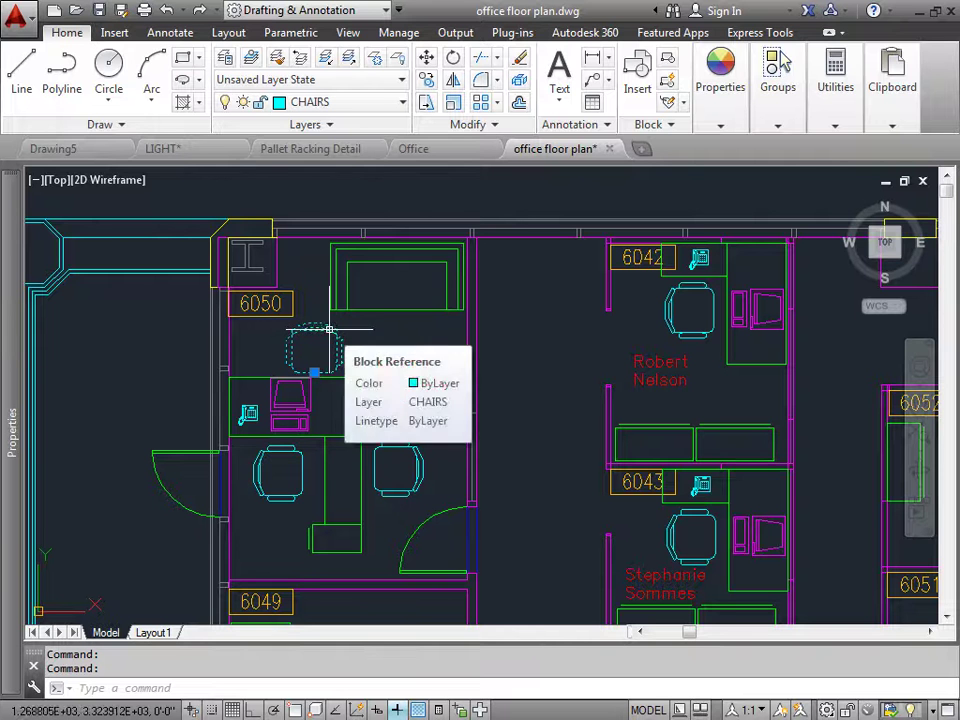
pyautogui.click(184, 11)
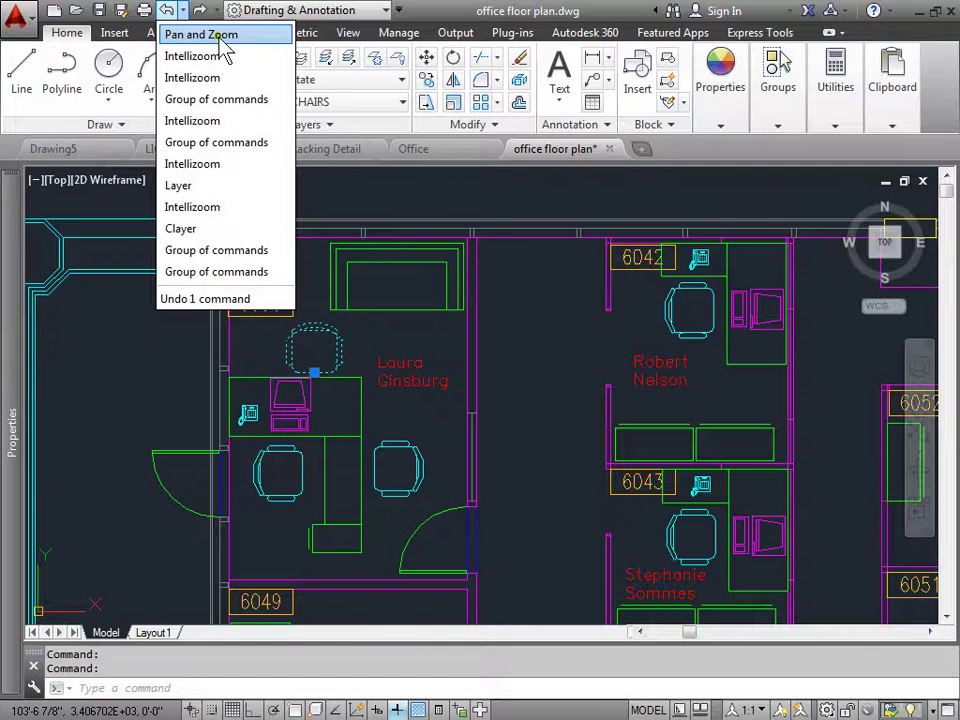
pyautogui.click(530, 375)
pyautogui.press('Escape')
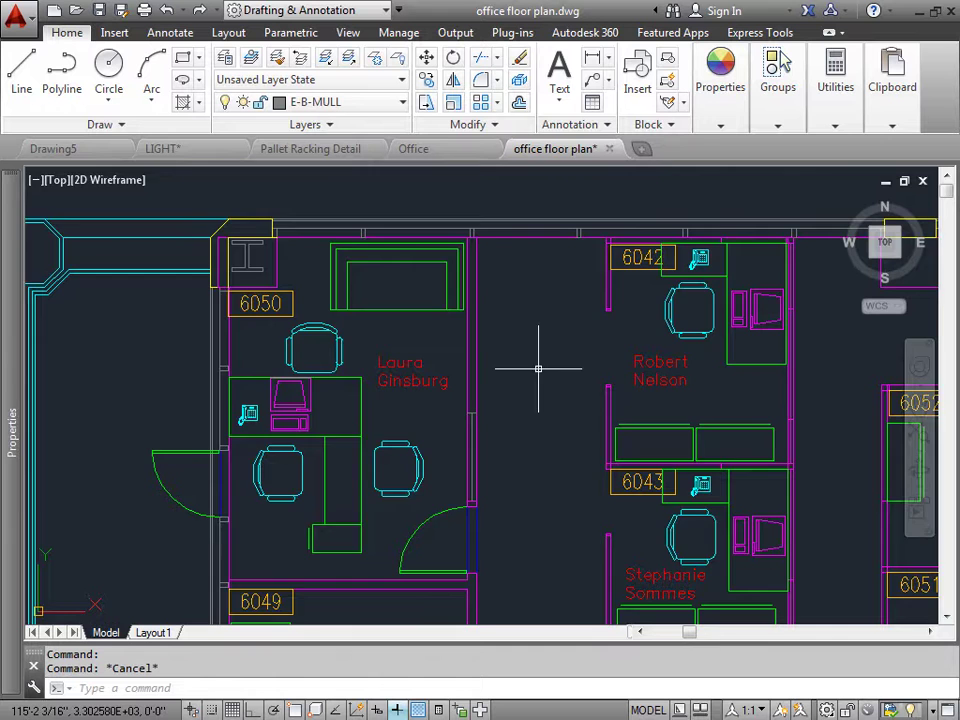
pyautogui.middleClick(538, 369)
pyautogui.middleClick(538, 369)
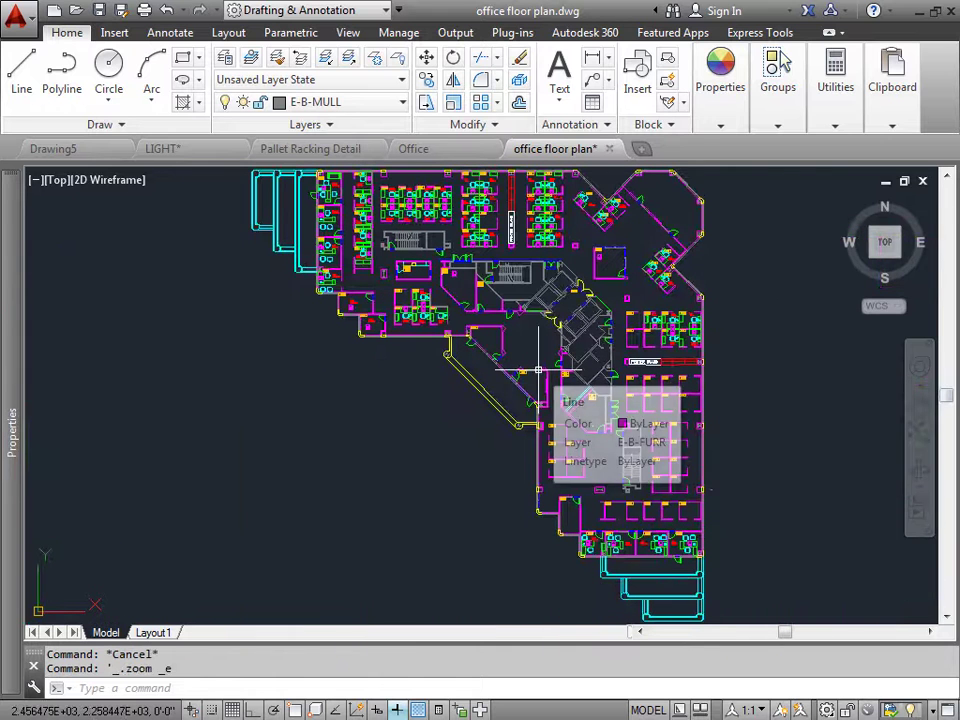